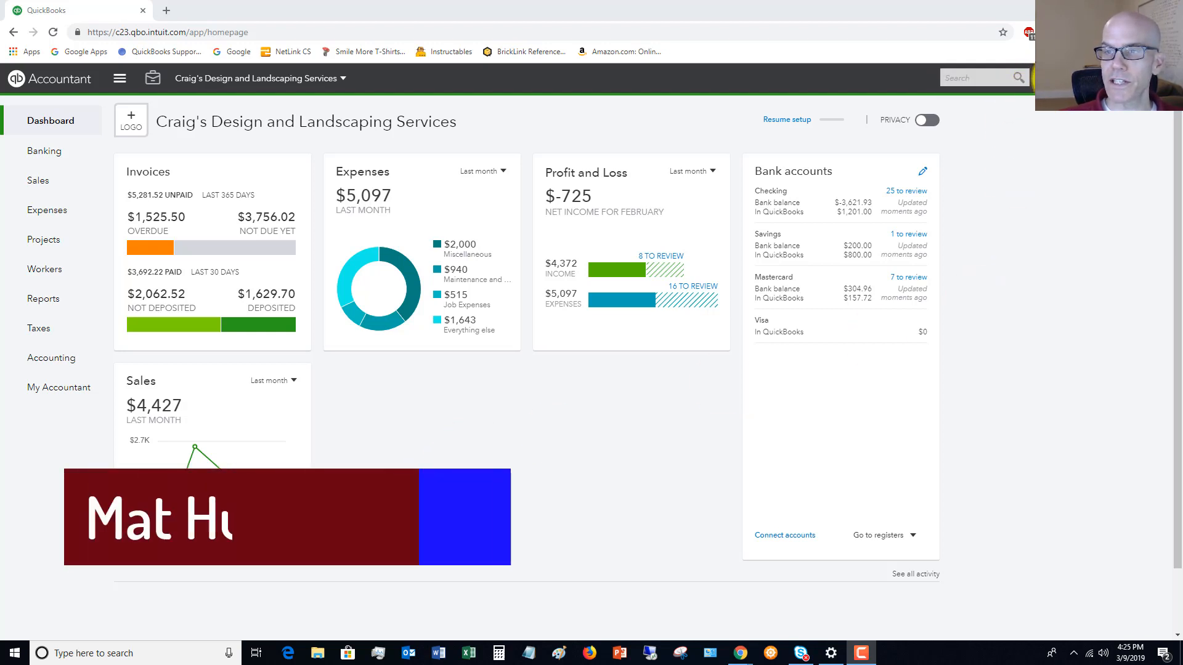
- Create a new bill and choose Computers by Jenni as the vendor
{"action": "left_click", "coordinate": [1048, 79]}
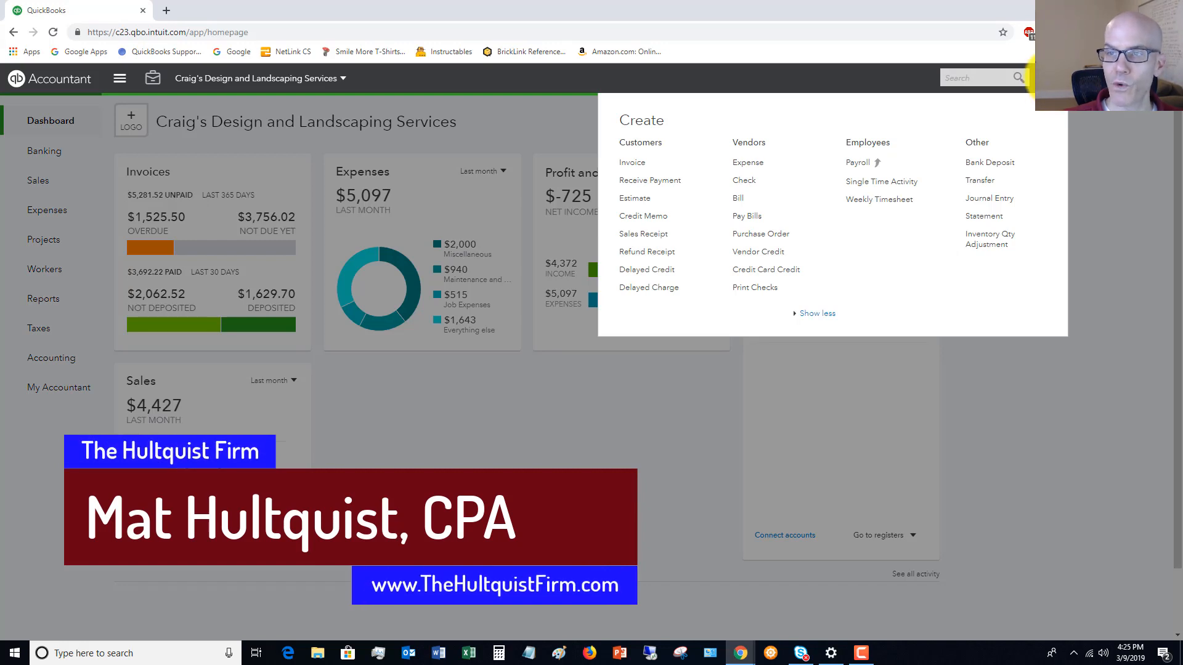
{"action": "left_click", "coordinate": [739, 198]}
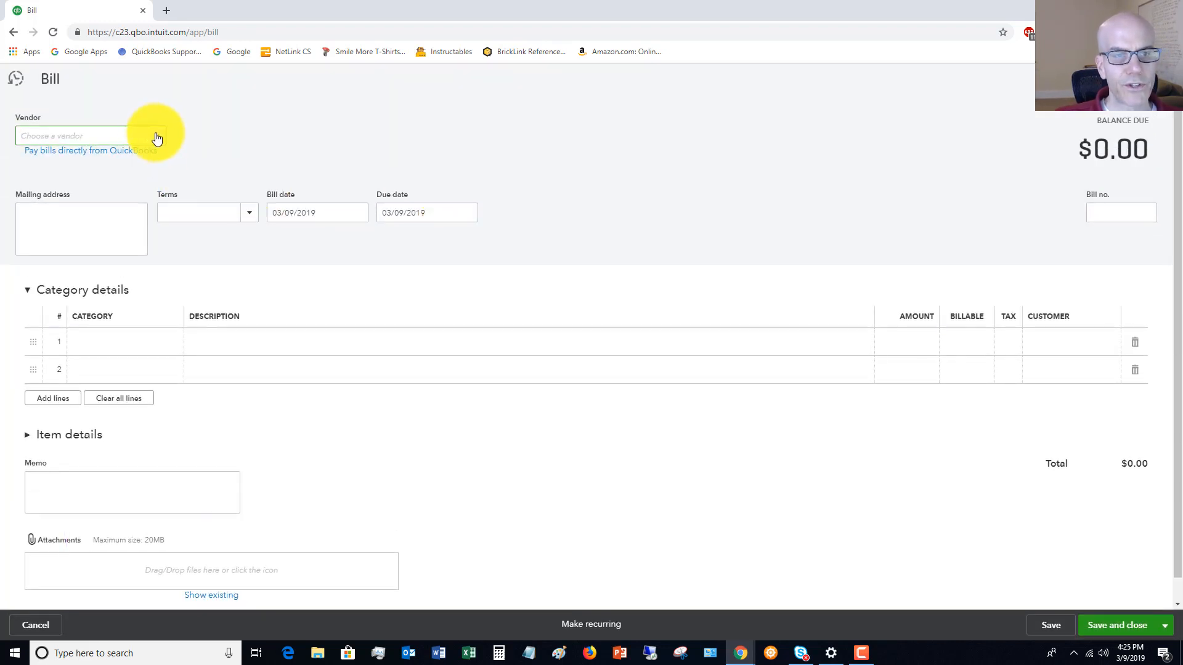
{"action": "left_click", "coordinate": [159, 137]}
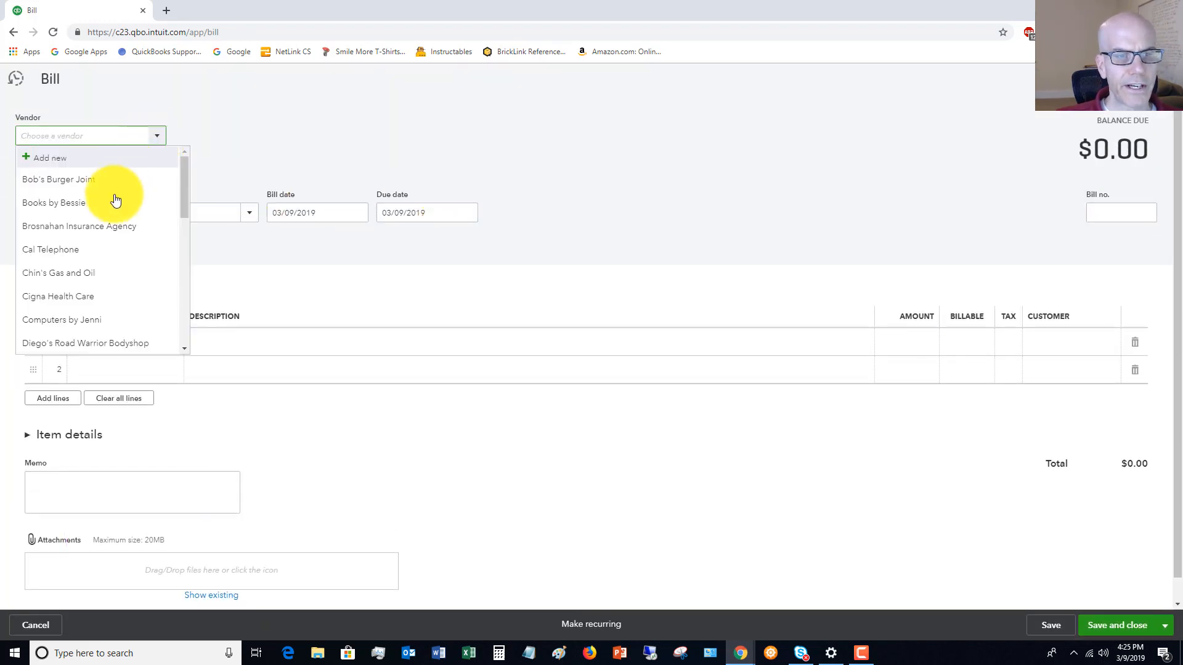
{"action": "left_click", "coordinate": [58, 321]}
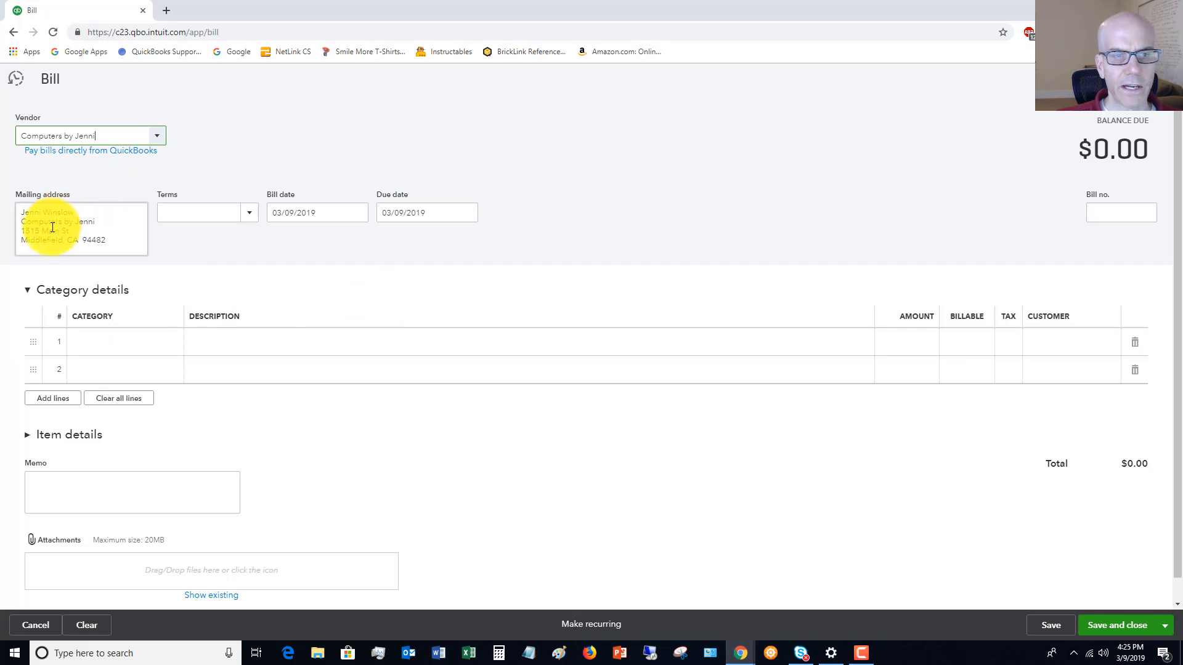
- Set the bill's payment terms to Net 15 and its bill number to 5124
{"action": "left_click", "coordinate": [249, 213]}
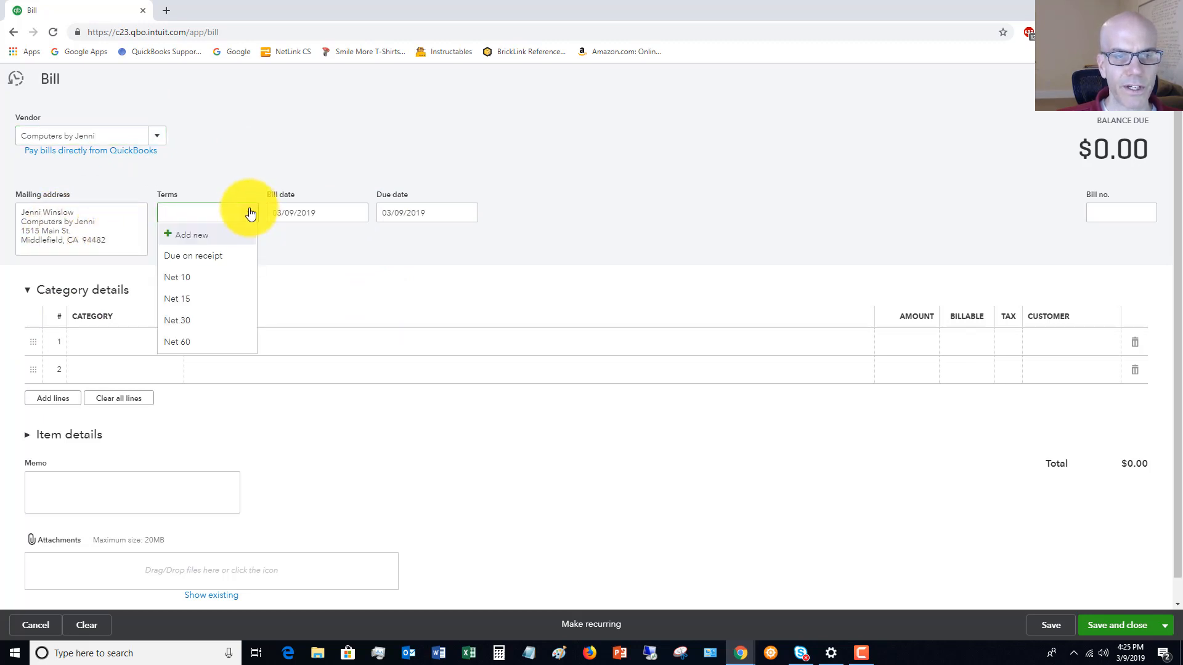
{"action": "left_click", "coordinate": [192, 299]}
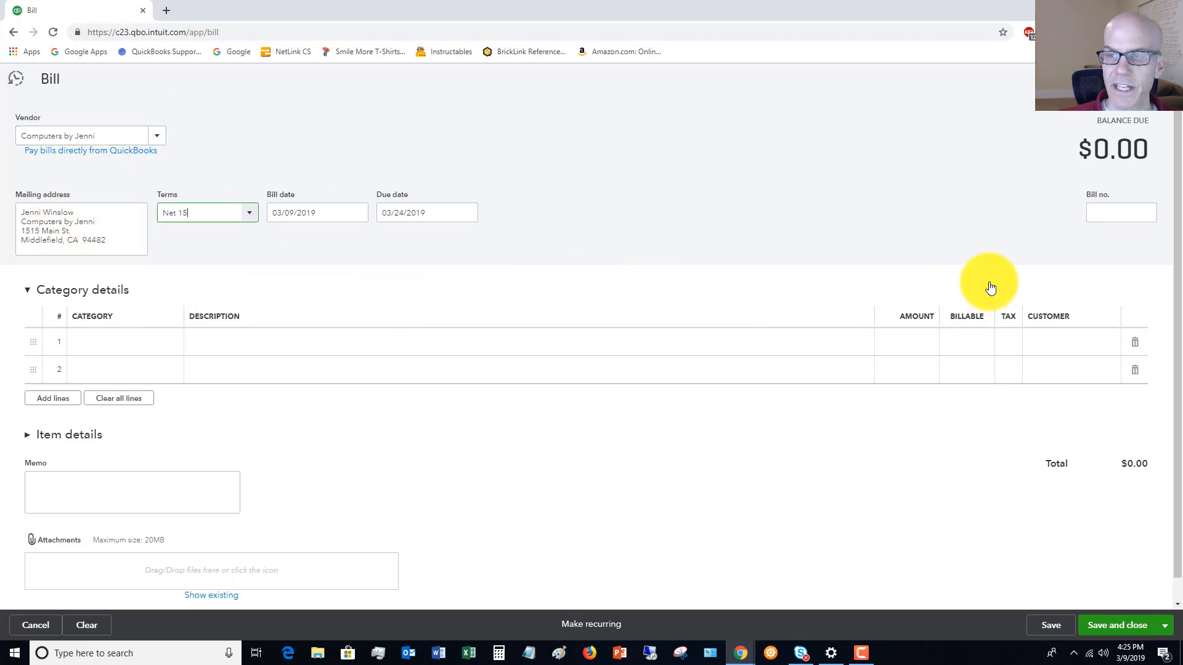
{"action": "left_click", "coordinate": [1114, 215]}
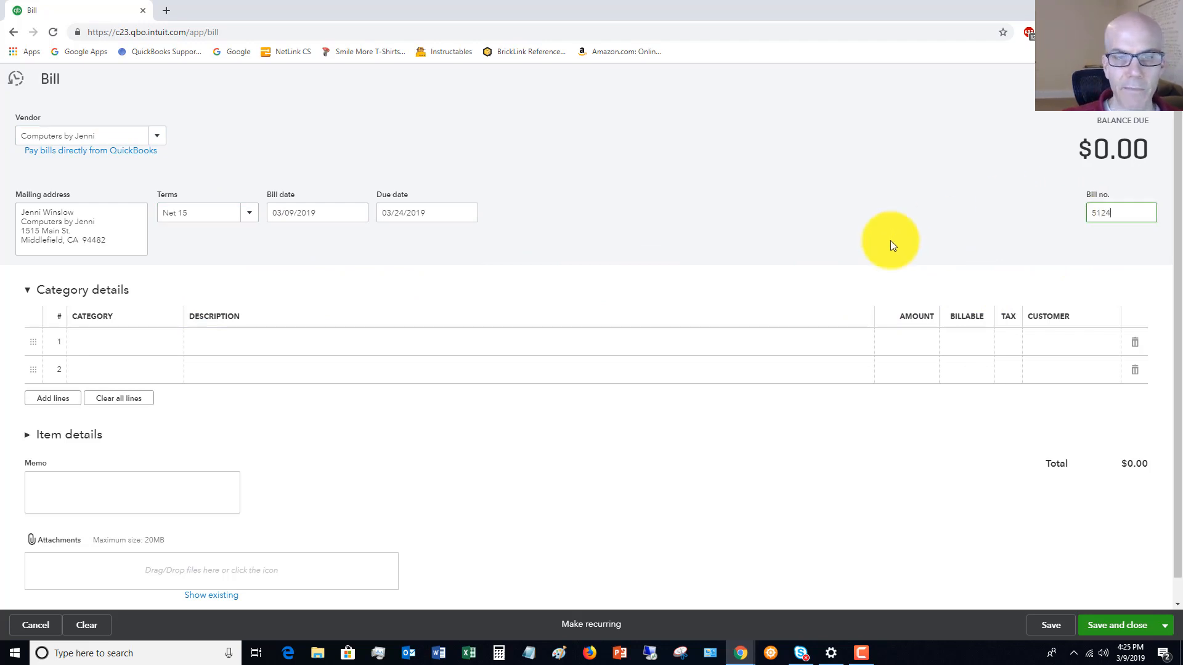
- Fill in the bill's first category line with Dues & Subscriptions and an amount of 25
{"action": "left_click", "coordinate": [140, 343]}
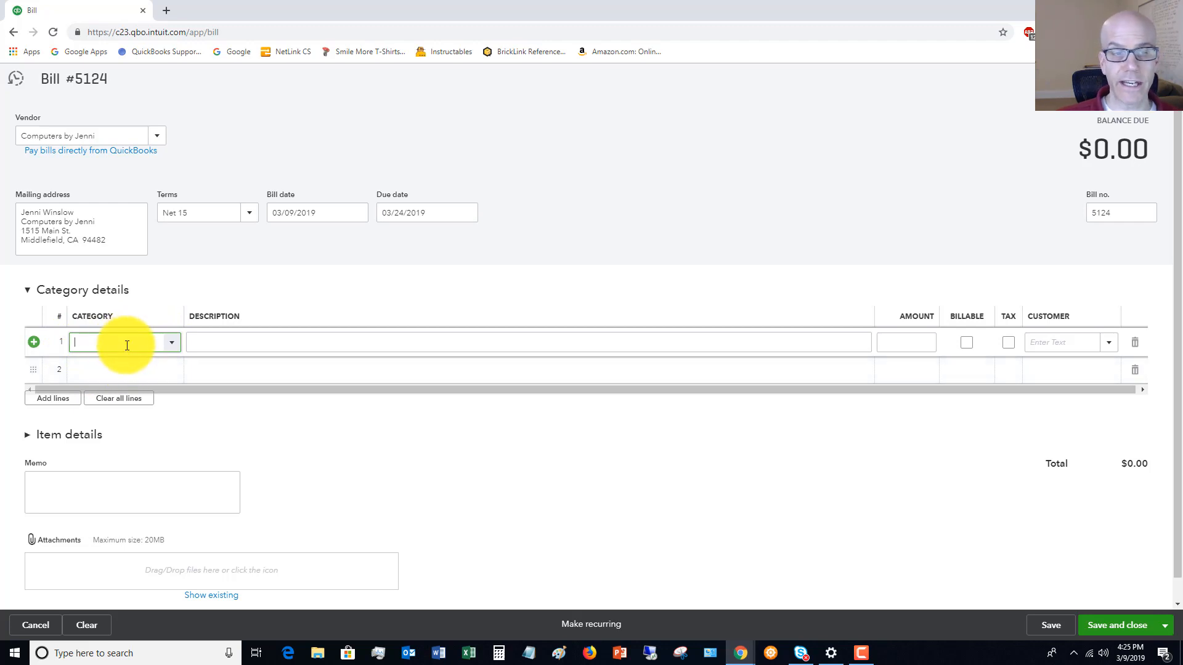
{"action": "left_click", "coordinate": [123, 370]}
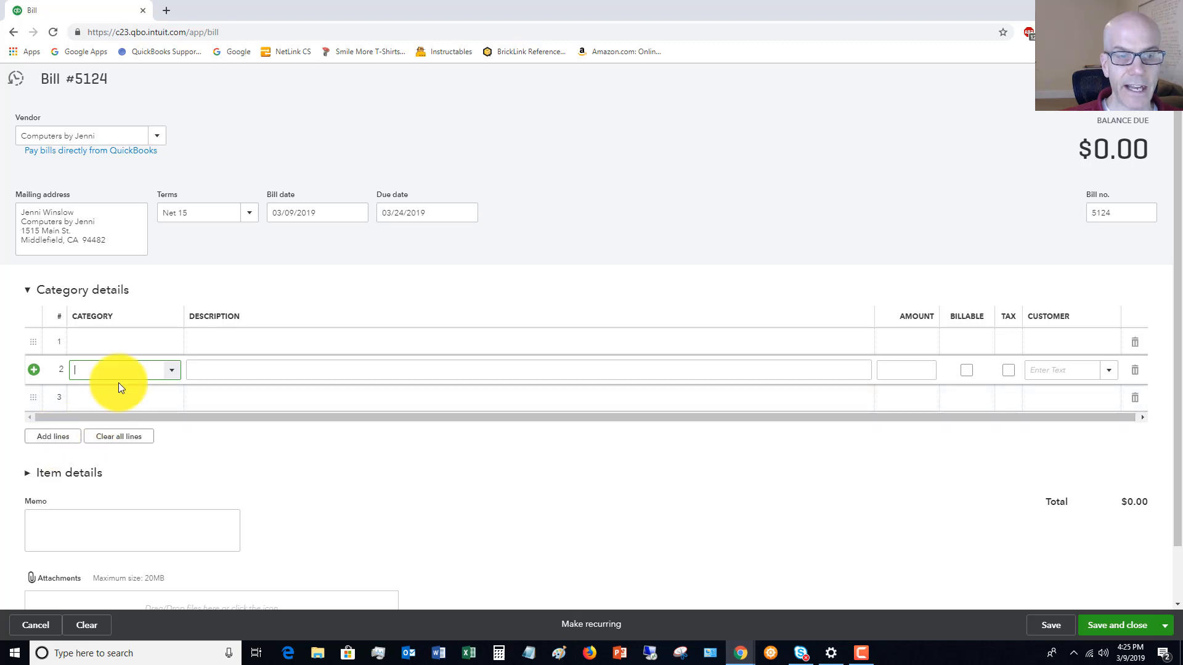
{"action": "left_click", "coordinate": [130, 342]}
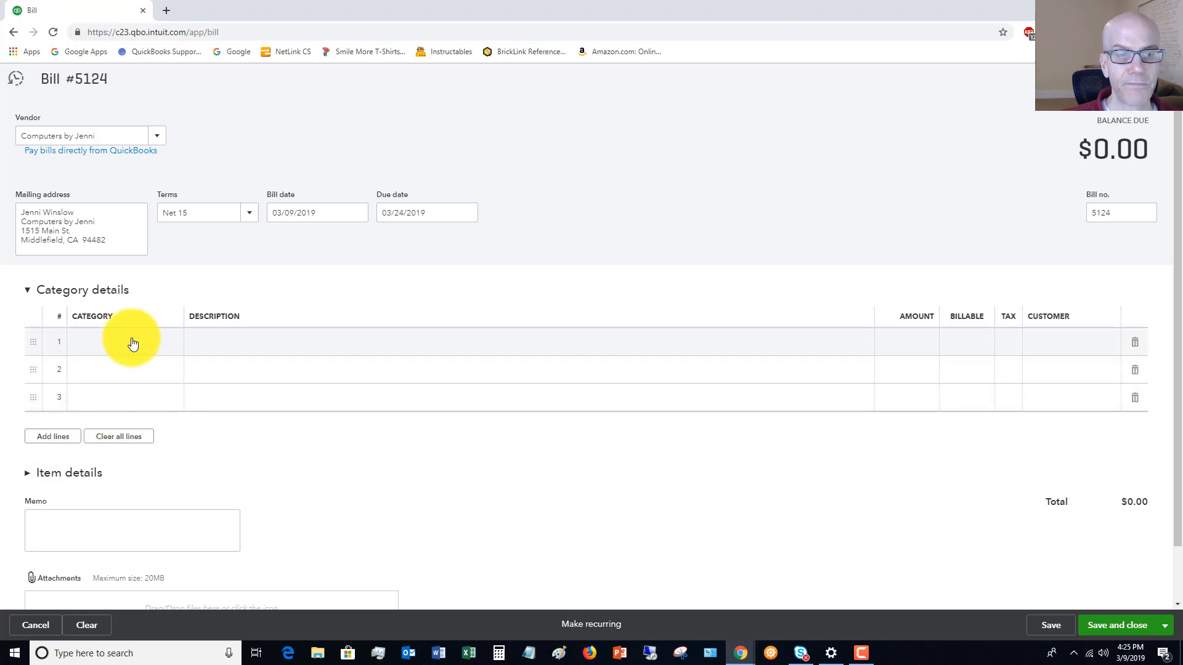
{"action": "left_click", "coordinate": [173, 346]}
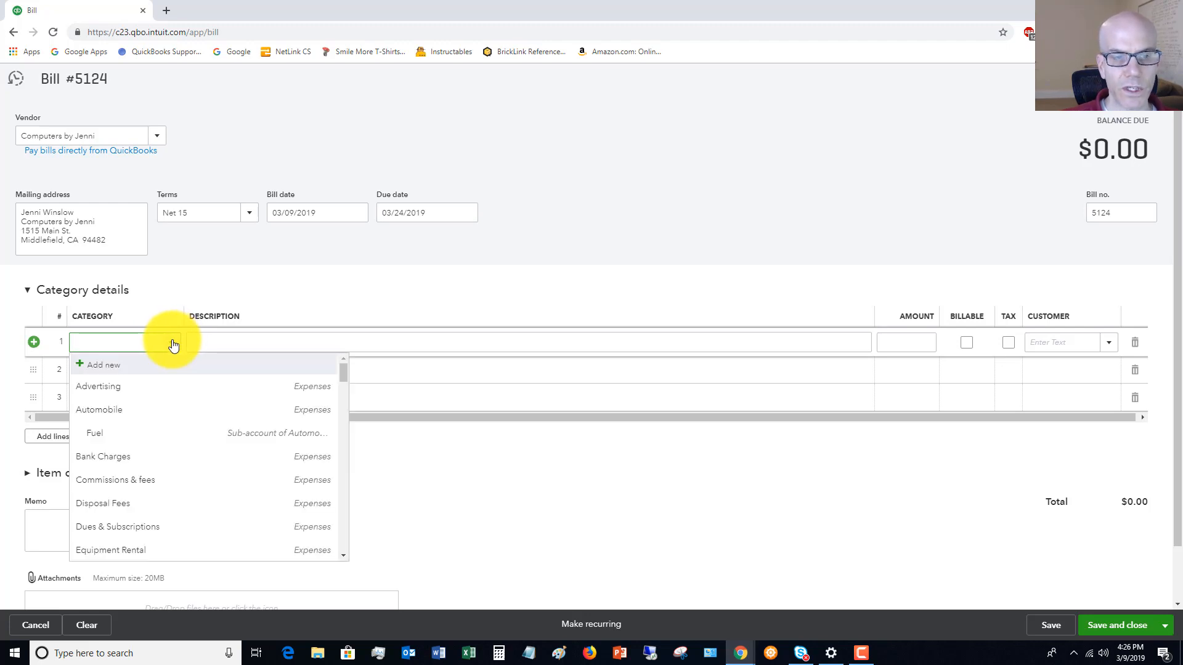
{"action": "scroll", "coordinate": [189, 399], "scroll_direction": "down", "scroll_amount": 1}
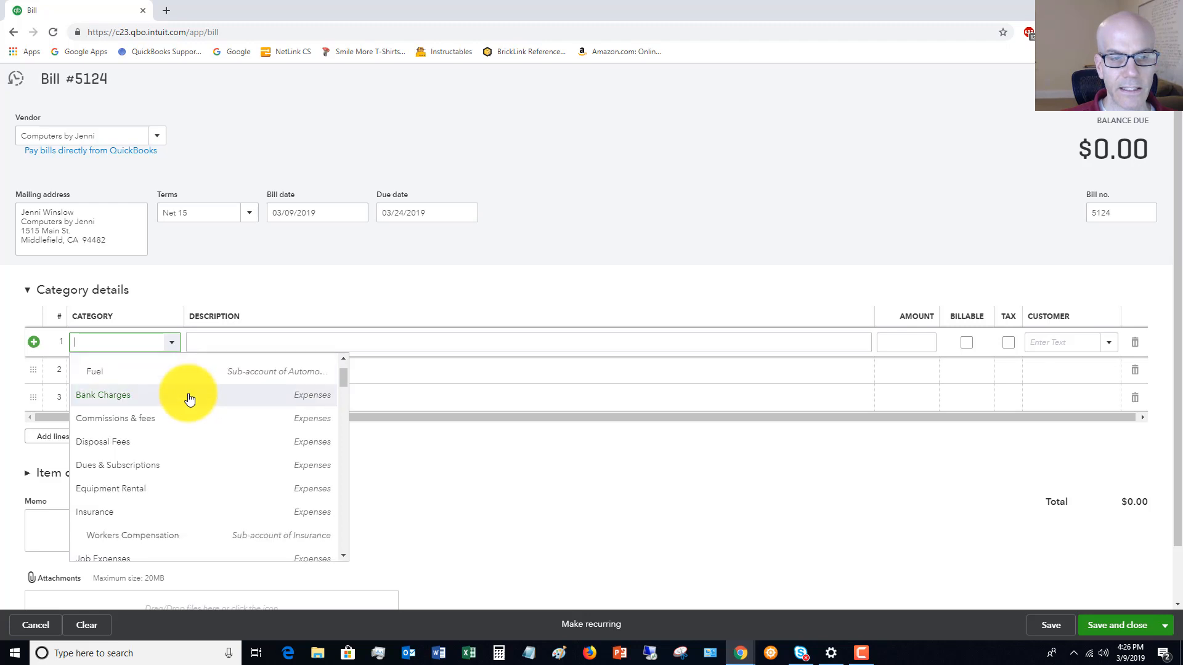
{"action": "left_click", "coordinate": [147, 465]}
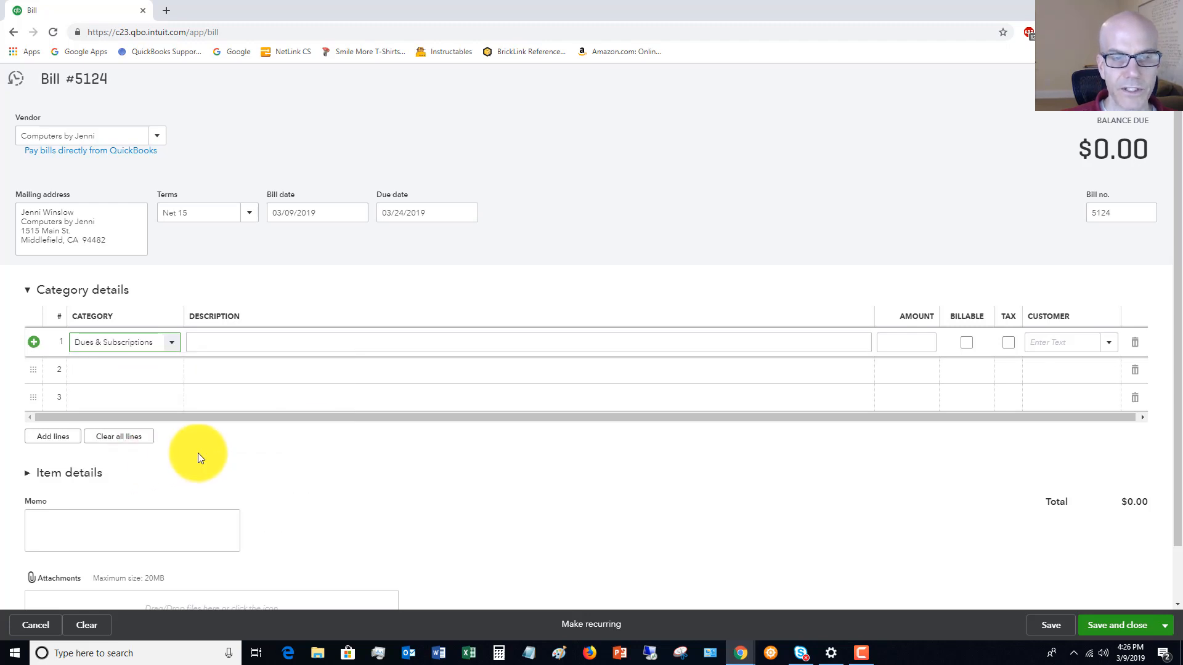
{"action": "left_click", "coordinate": [231, 341]}
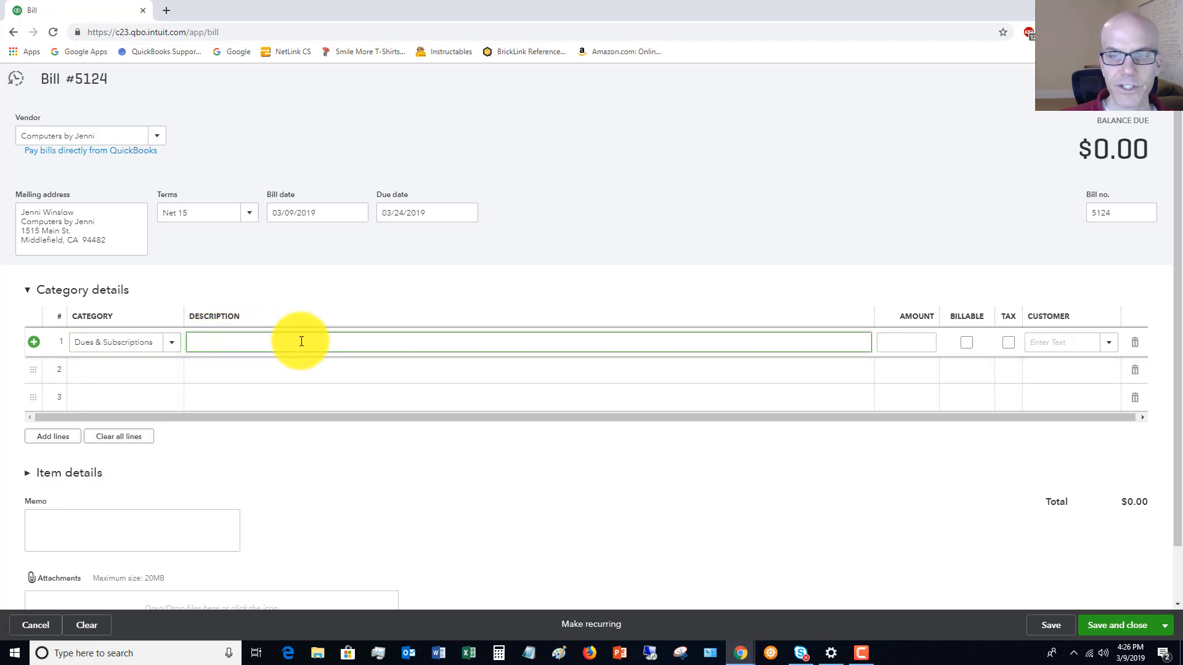
{"action": "left_click", "coordinate": [917, 343]}
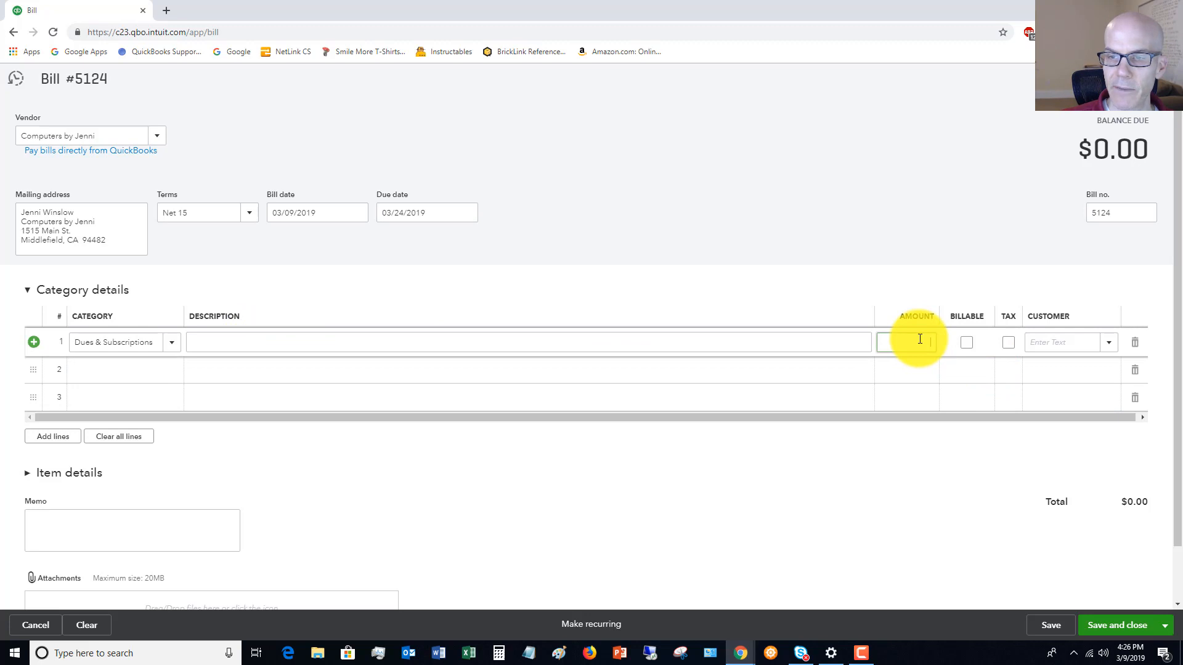
{"action": "type", "text": "25"}
{"action": "left_click", "coordinate": [852, 282]}
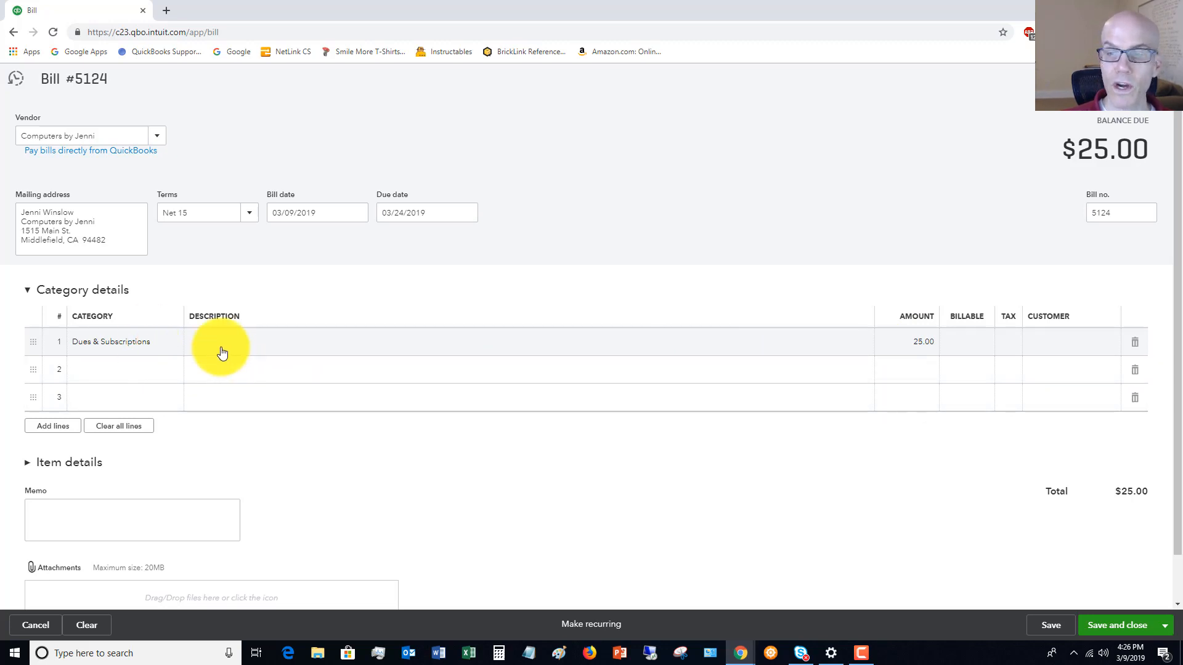
- Add a second bill line for Commissions & fees with an amount of 50, and save and close the bill
{"action": "left_click", "coordinate": [172, 372]}
{"action": "left_click", "coordinate": [173, 373]}
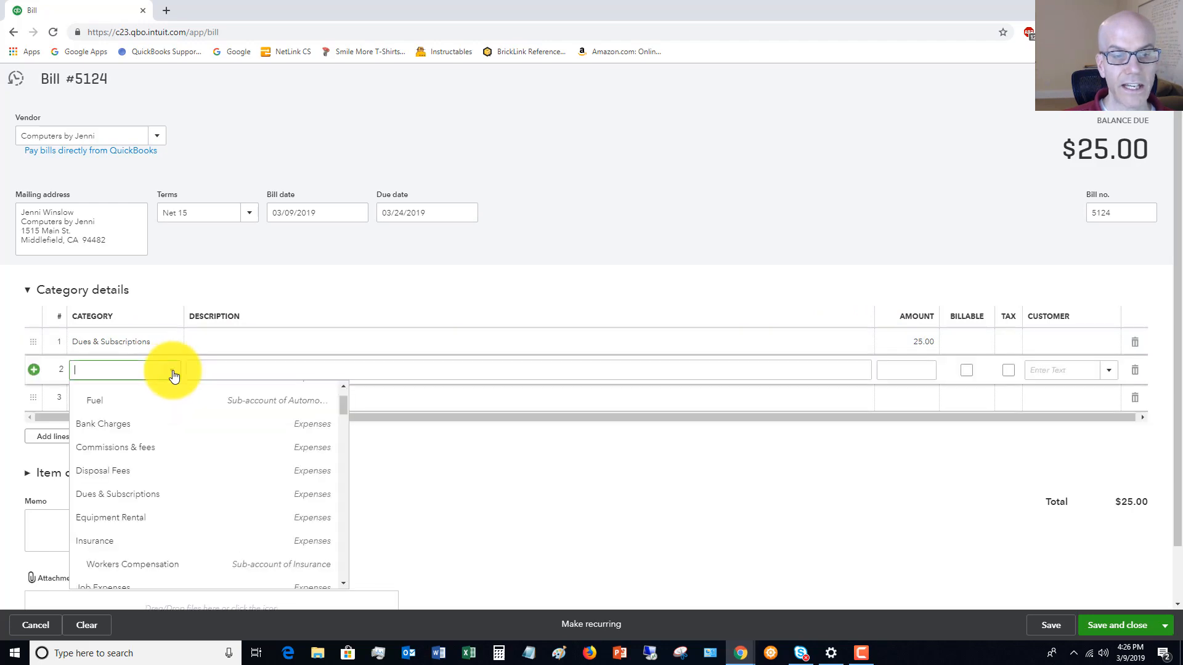
{"action": "left_click", "coordinate": [161, 447]}
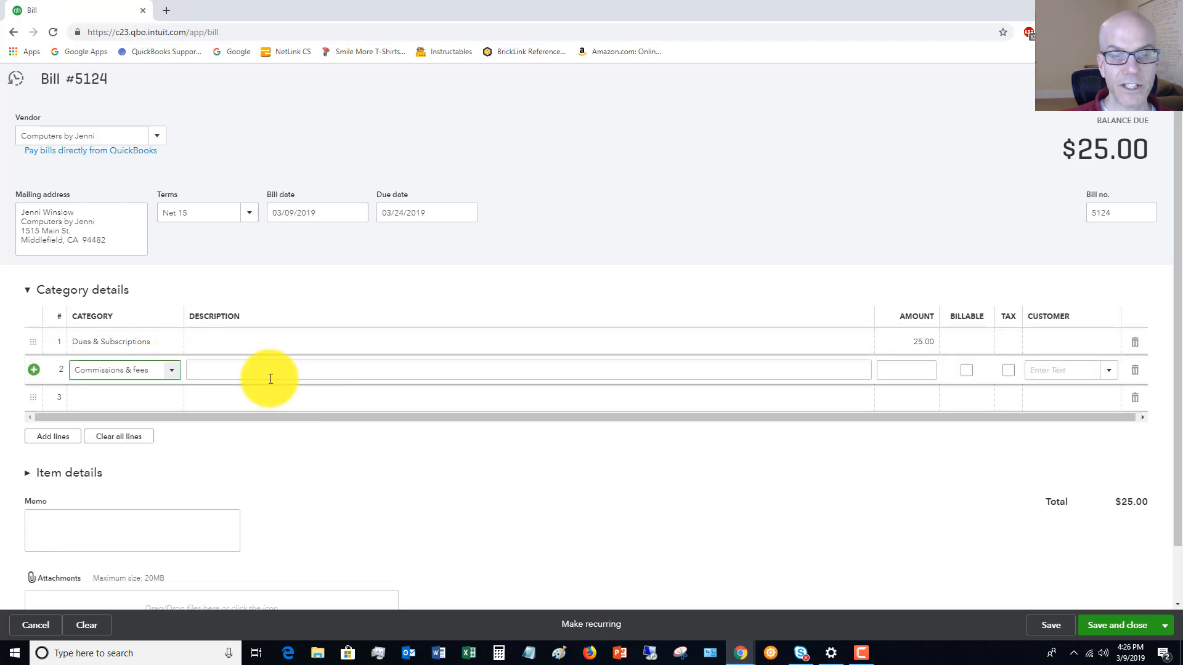
{"action": "left_click", "coordinate": [910, 365]}
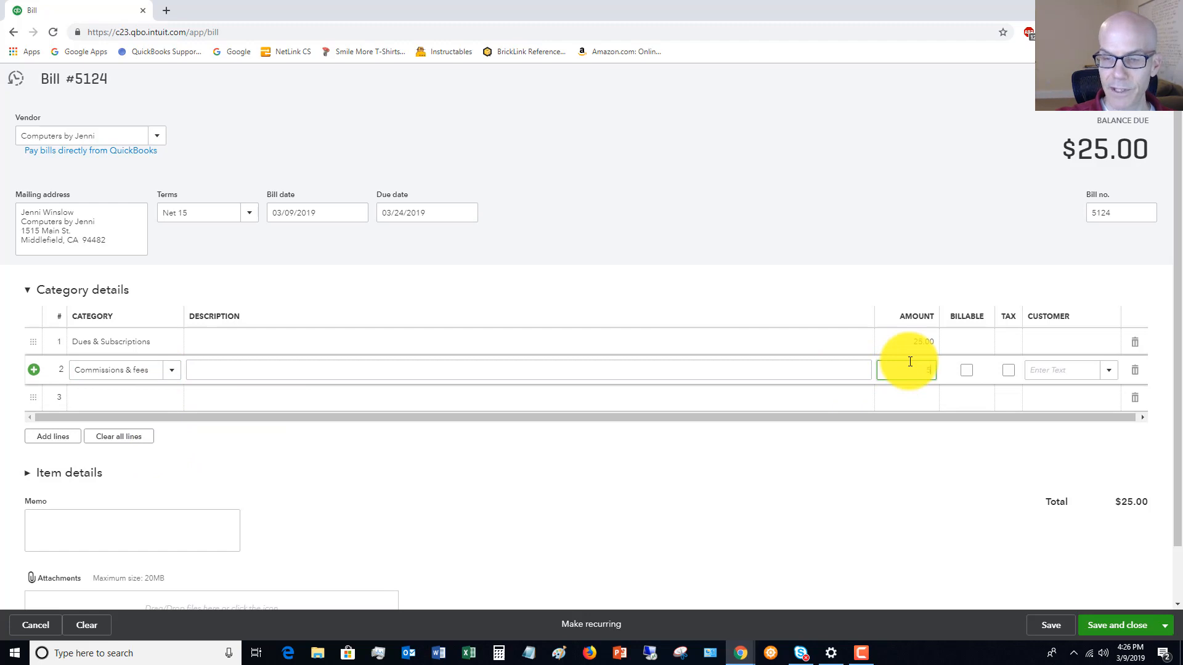
{"action": "type", "text": "50"}
{"action": "left_click", "coordinate": [1051, 369]}
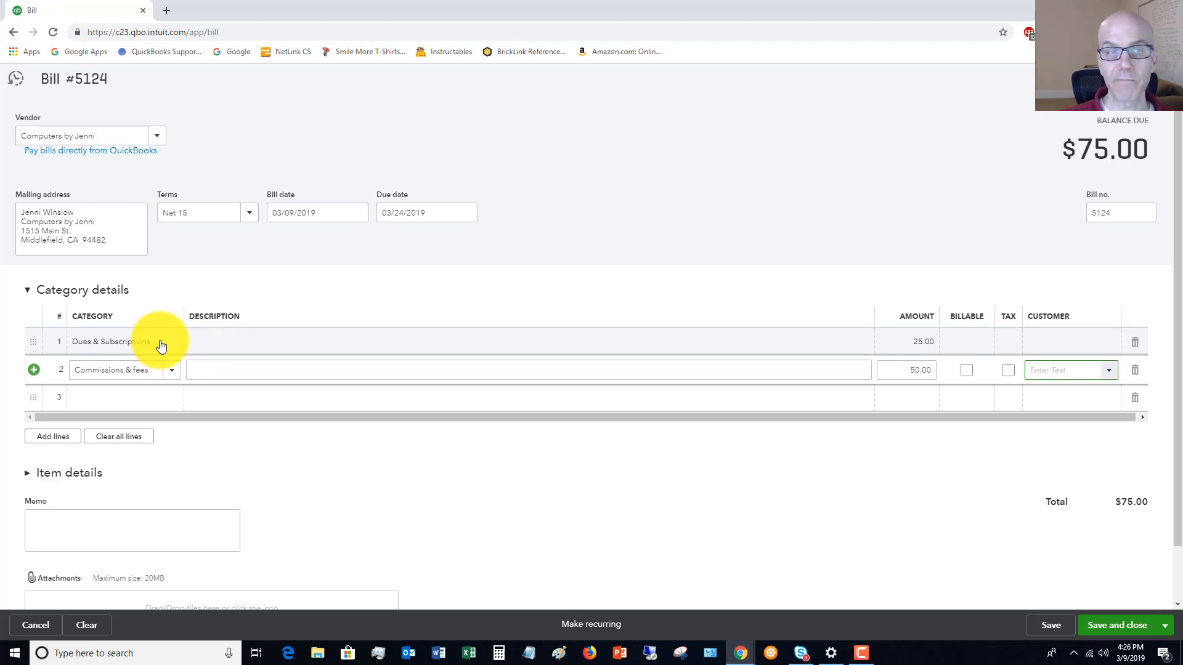
{"action": "left_click", "coordinate": [1108, 605]}
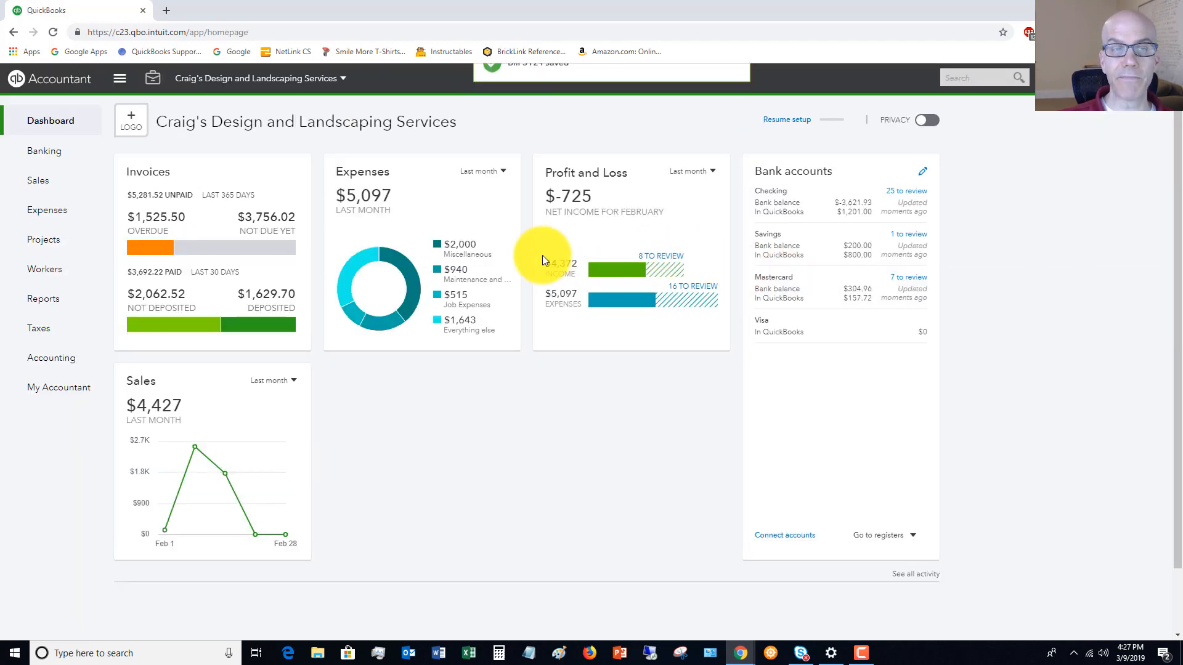
- Go to the list of expense transactions and start a new expense from there
{"action": "mouse_move", "coordinate": [353, 263]}
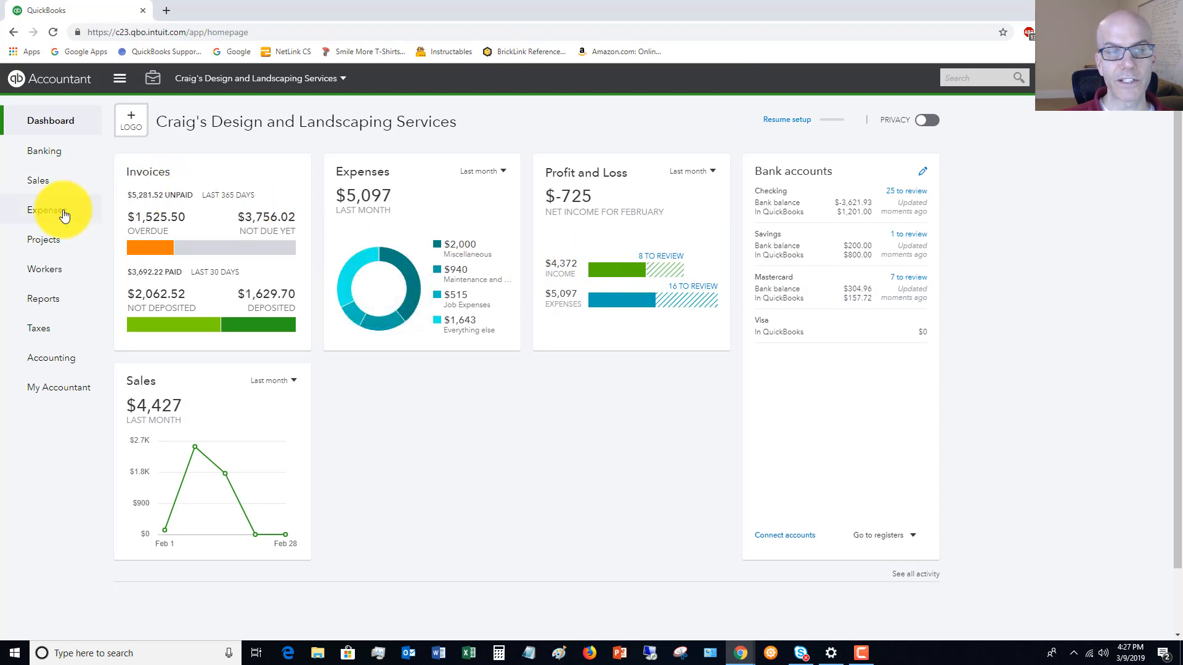
{"action": "mouse_move", "coordinate": [48, 212]}
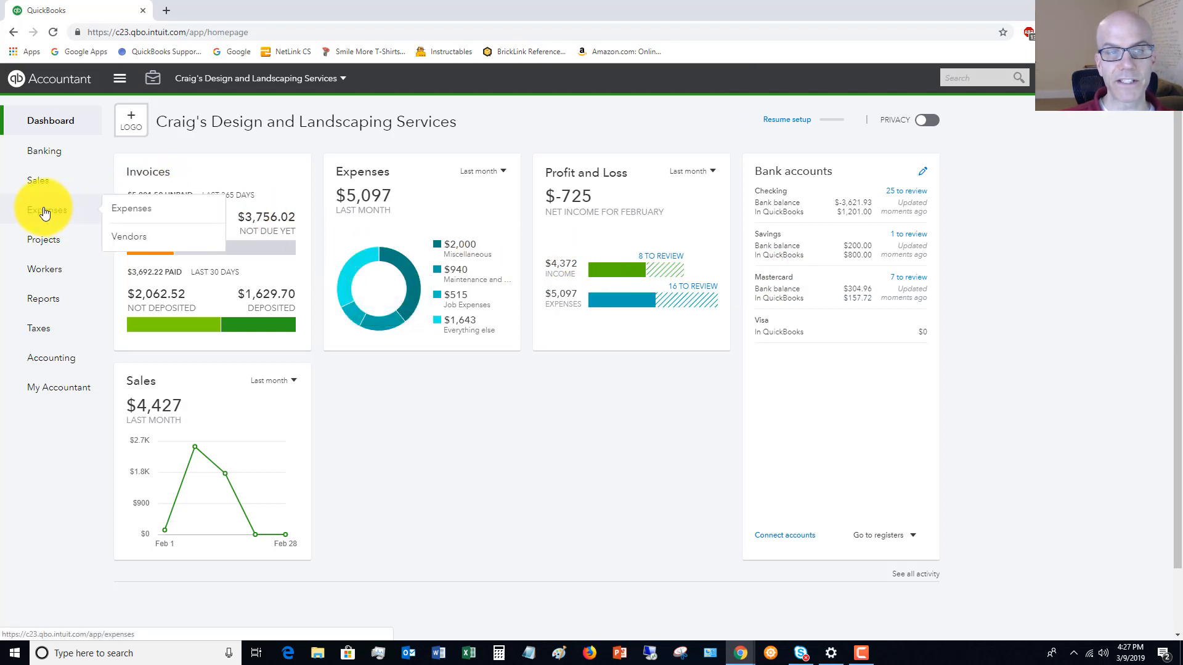
{"action": "left_click", "coordinate": [44, 212]}
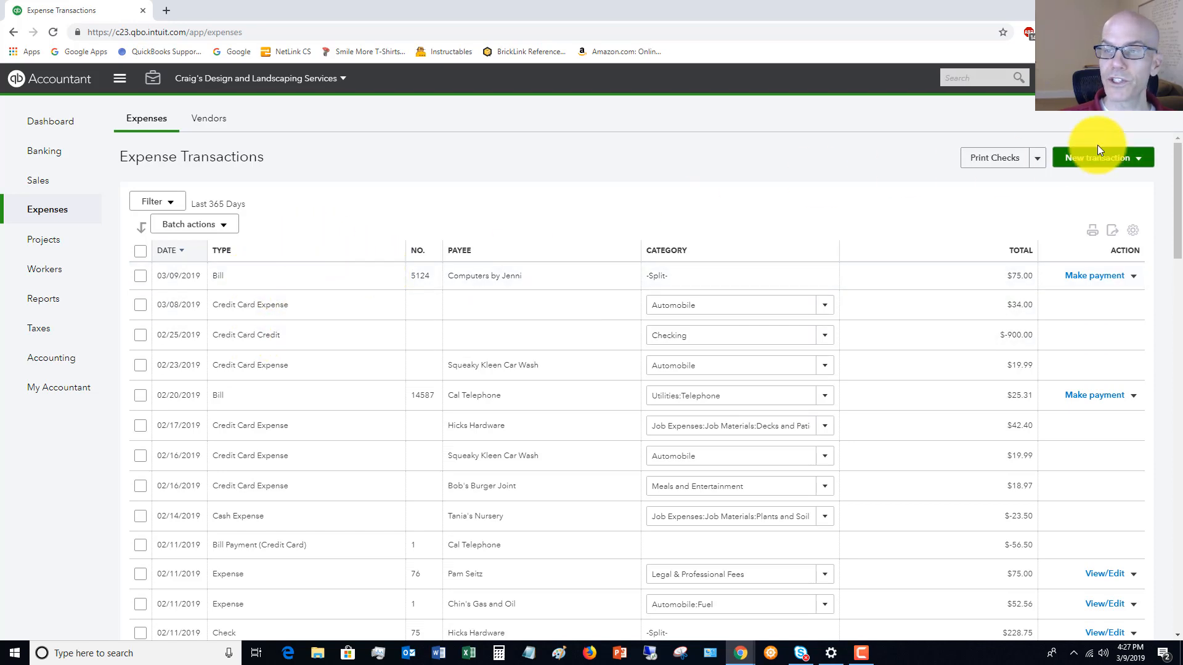
{"action": "left_click", "coordinate": [1138, 159]}
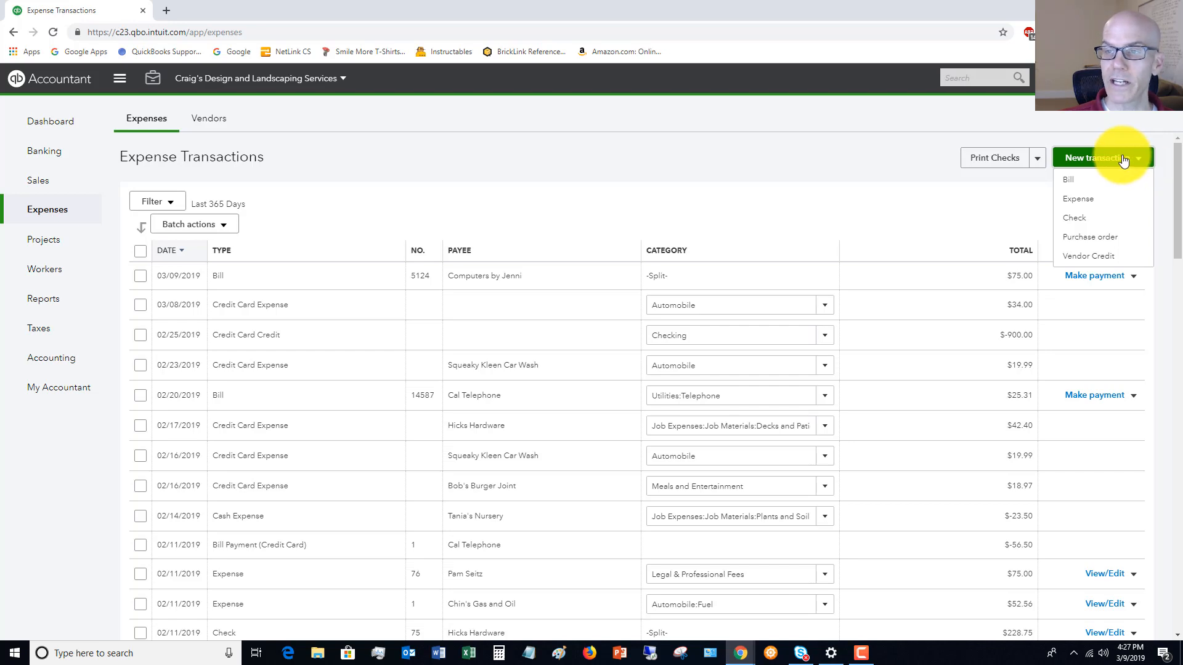
{"action": "left_click", "coordinate": [1100, 206]}
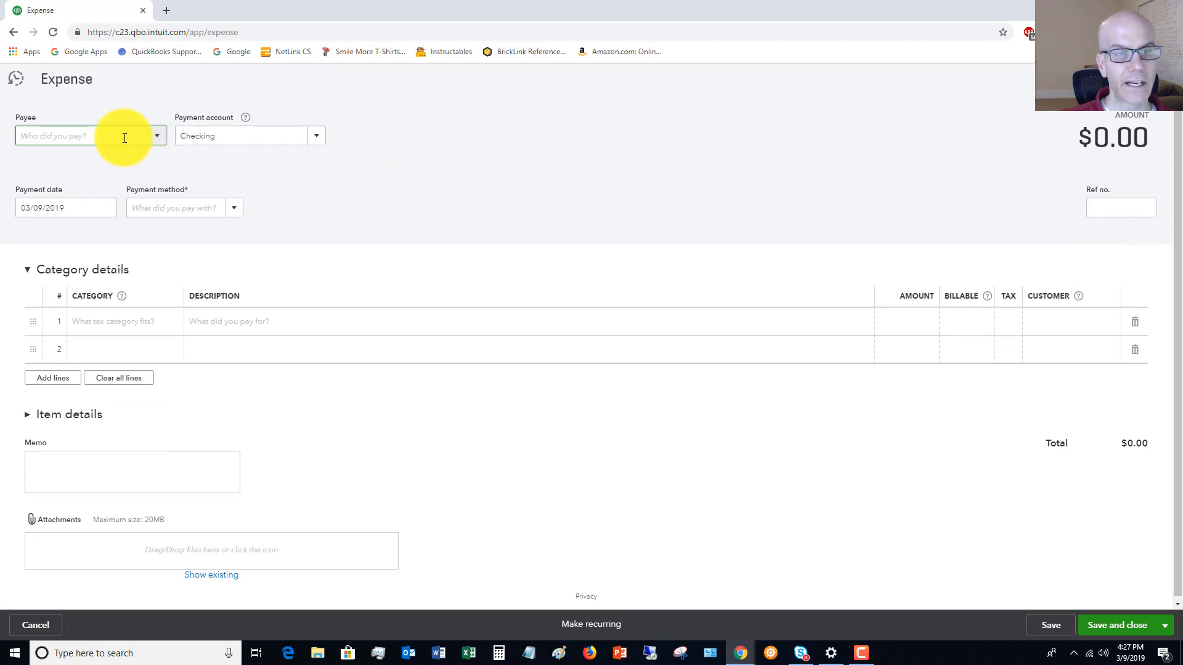
- Set the expense's payee to Hicks Hardware and its payment method to Cash
{"action": "left_click", "coordinate": [158, 138]}
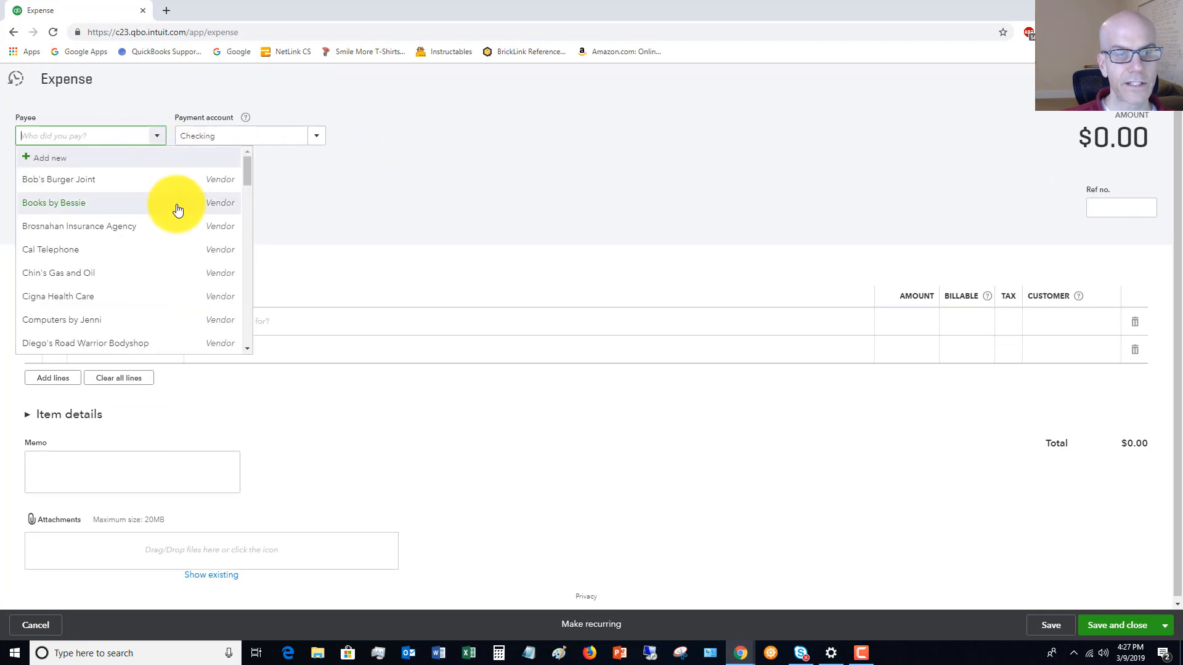
{"action": "scroll", "coordinate": [176, 209], "scroll_direction": "down", "scroll_amount": 1}
{"action": "scroll", "coordinate": [177, 211], "scroll_direction": "down", "scroll_amount": 4}
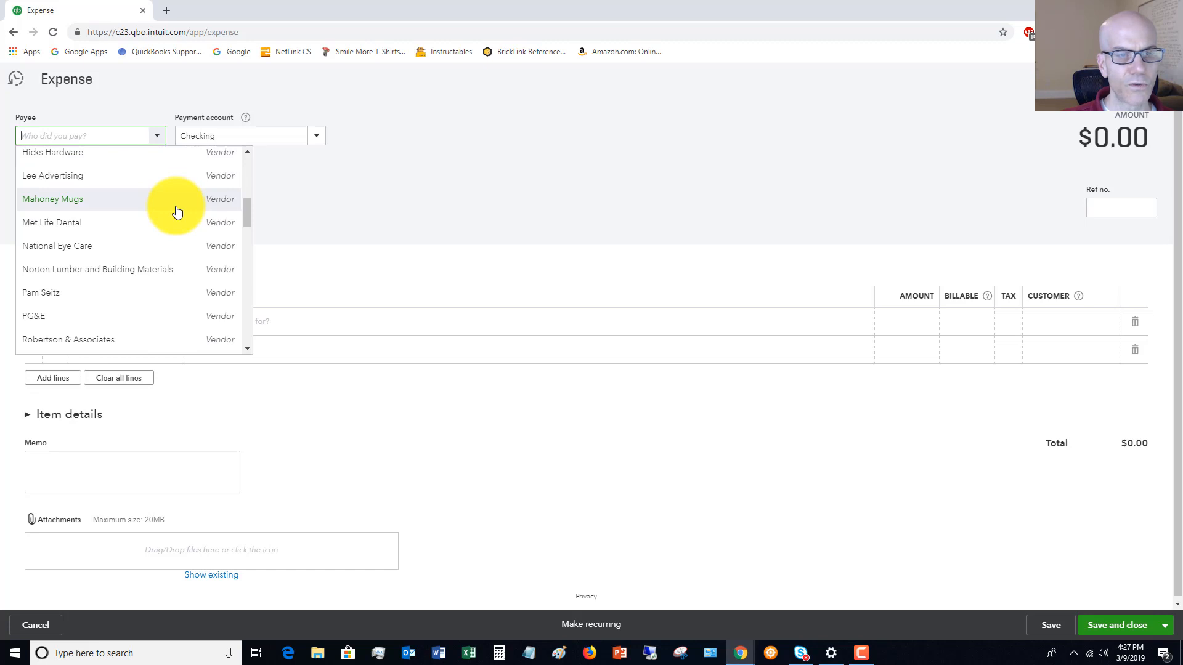
{"action": "left_click", "coordinate": [83, 159]}
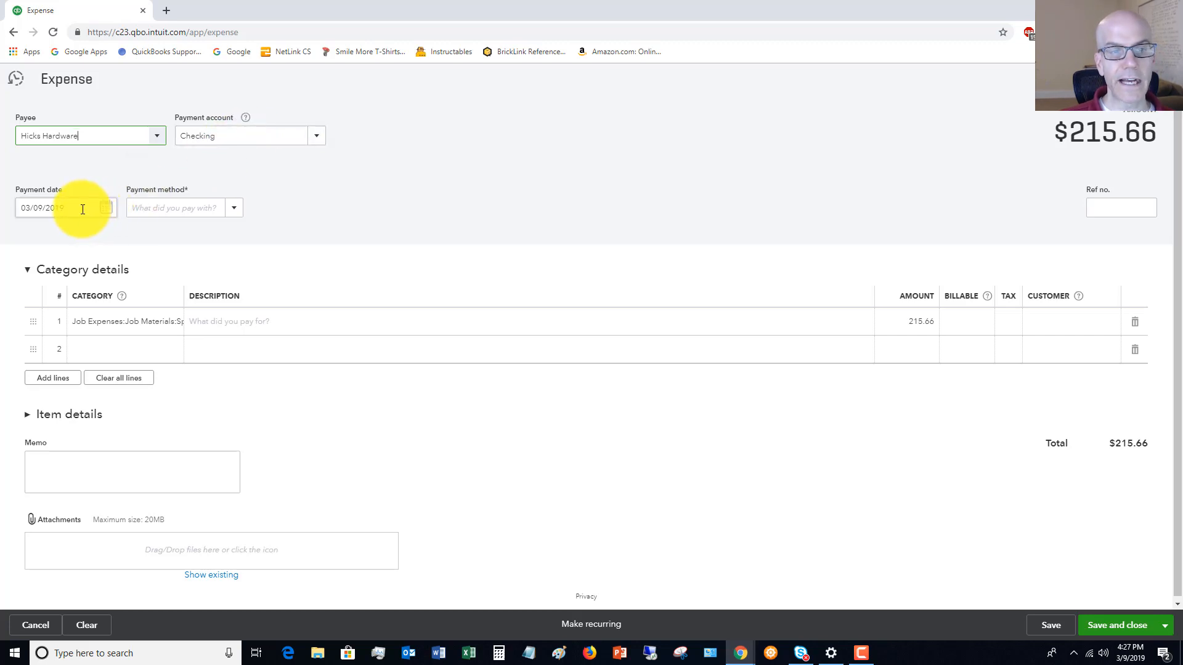
{"action": "left_click", "coordinate": [234, 210]}
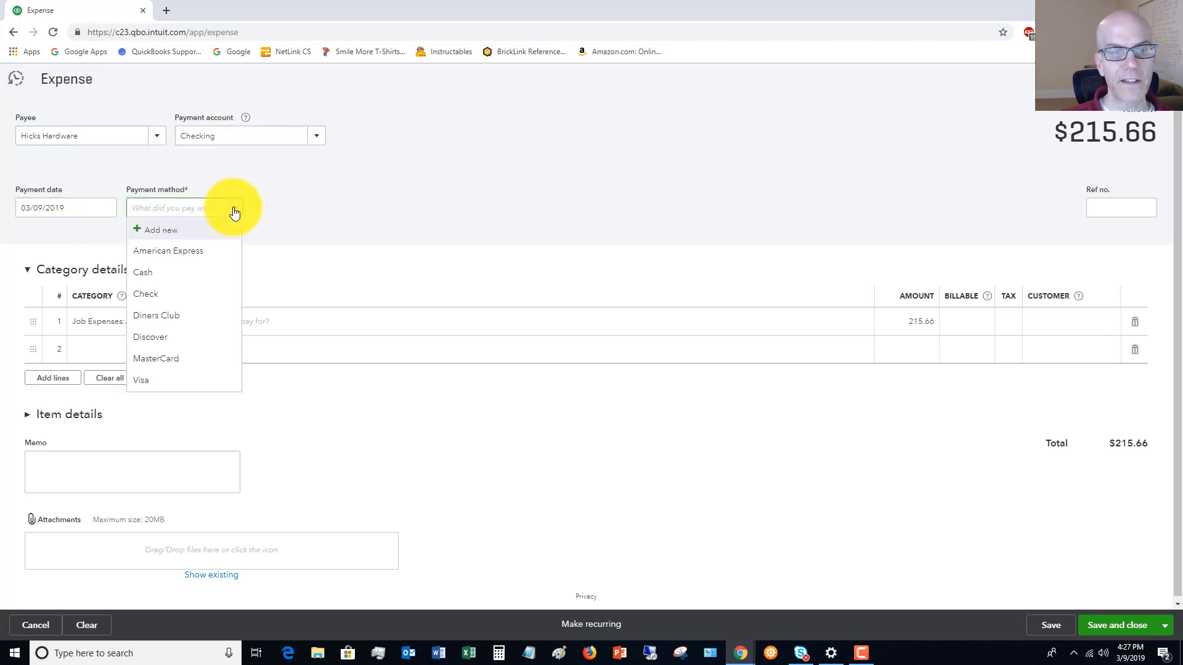
{"action": "left_click", "coordinate": [158, 273]}
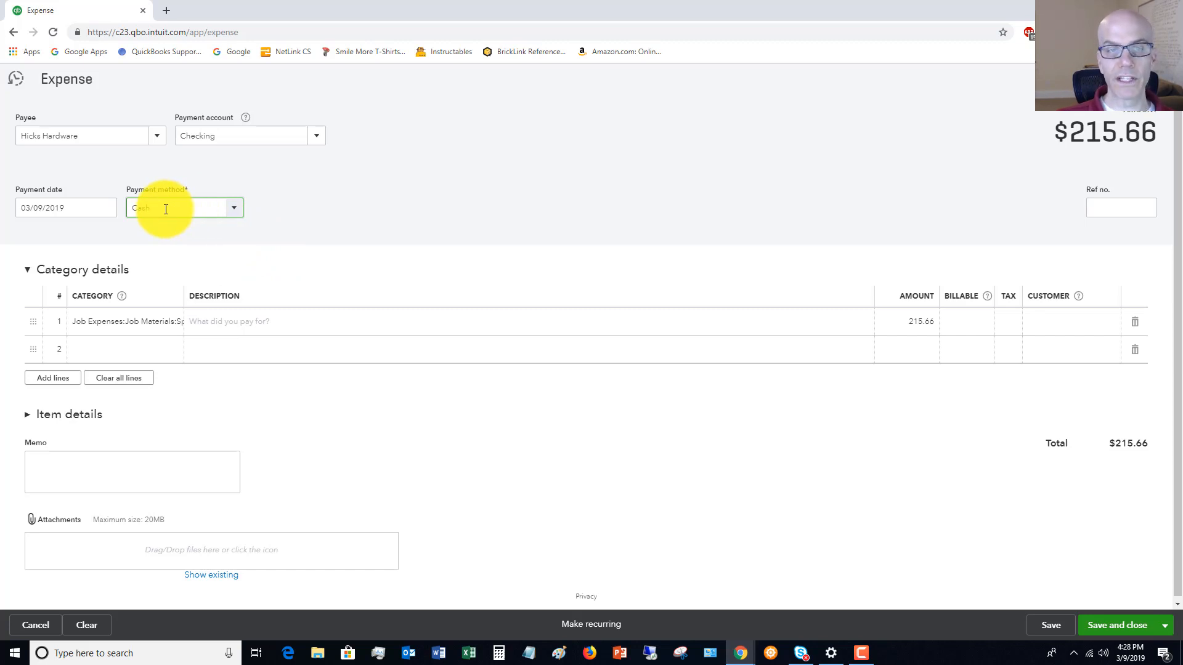
- Delete the prefilled job materials line and fill in the first category line with Office Expenses and an amount of 35
{"action": "left_click", "coordinate": [1076, 208]}
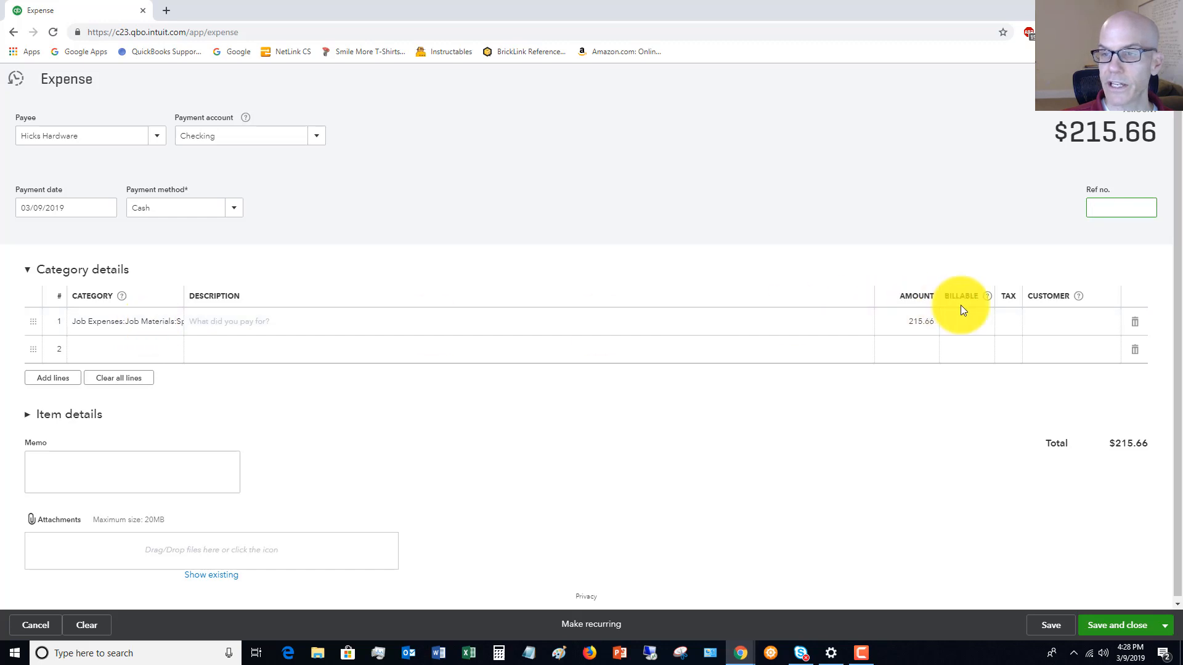
{"action": "left_click", "coordinate": [1135, 322]}
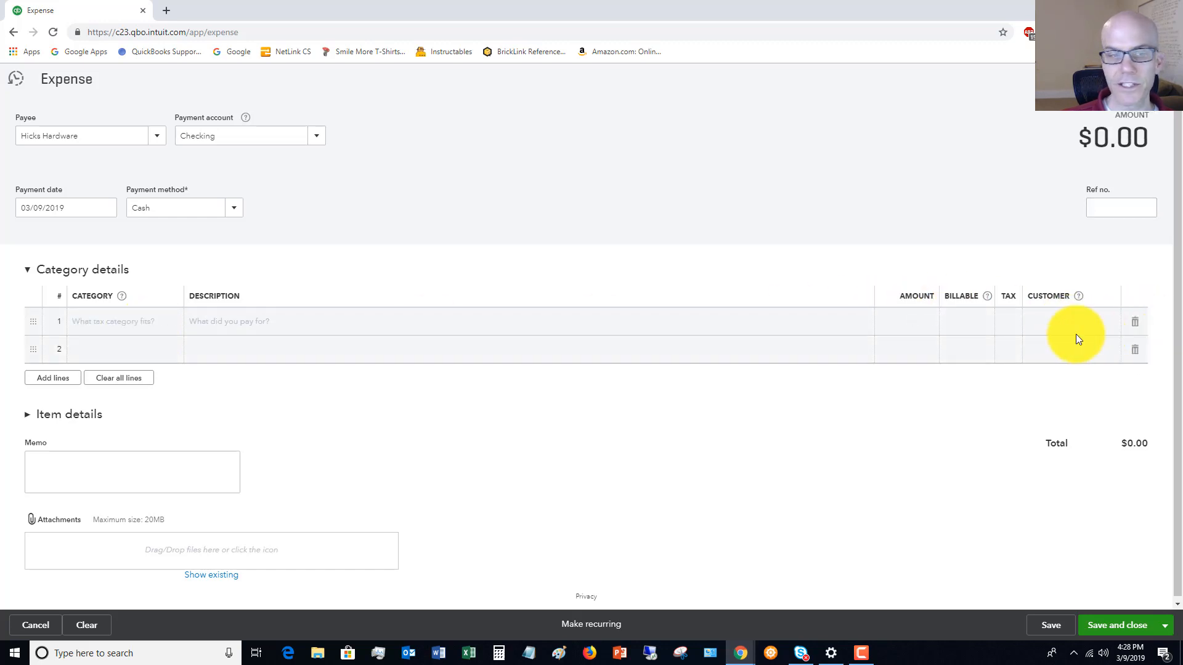
{"action": "left_click", "coordinate": [121, 327]}
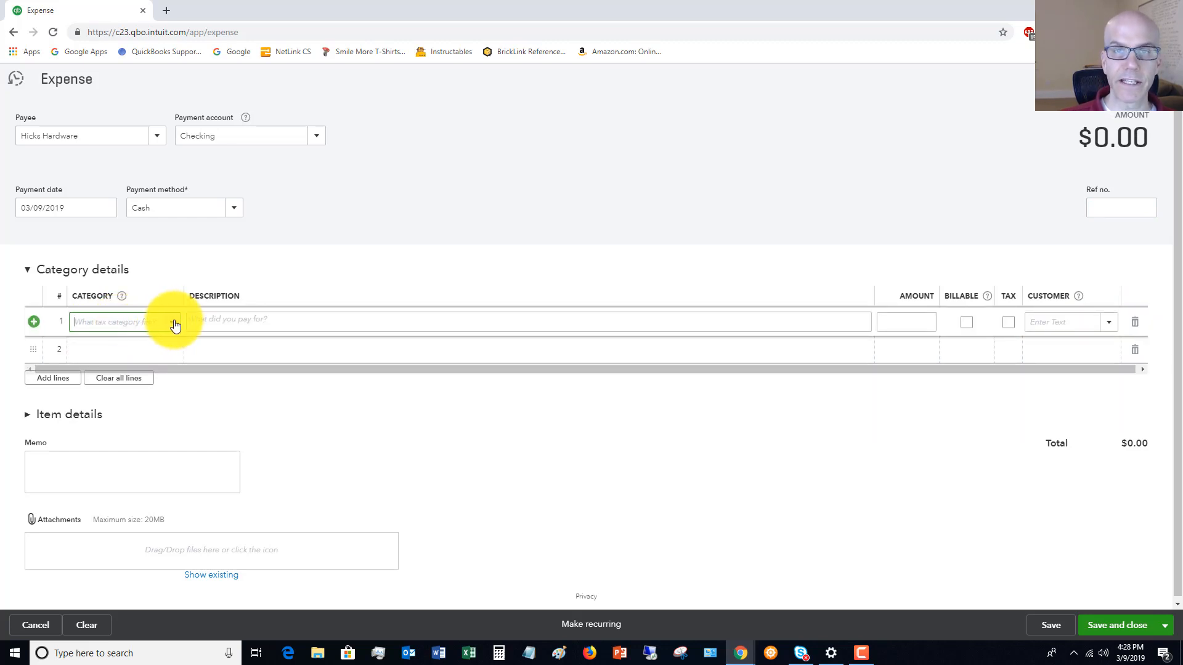
{"action": "left_click", "coordinate": [175, 324]}
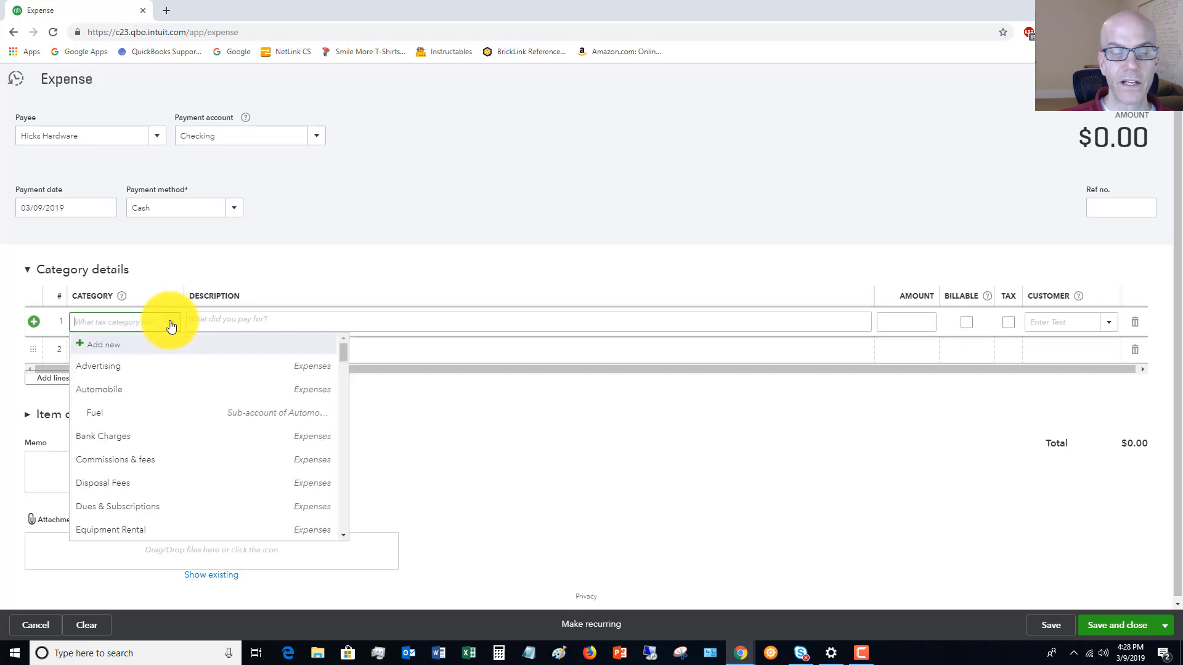
{"action": "scroll", "coordinate": [190, 423], "scroll_direction": "down", "scroll_amount": 8}
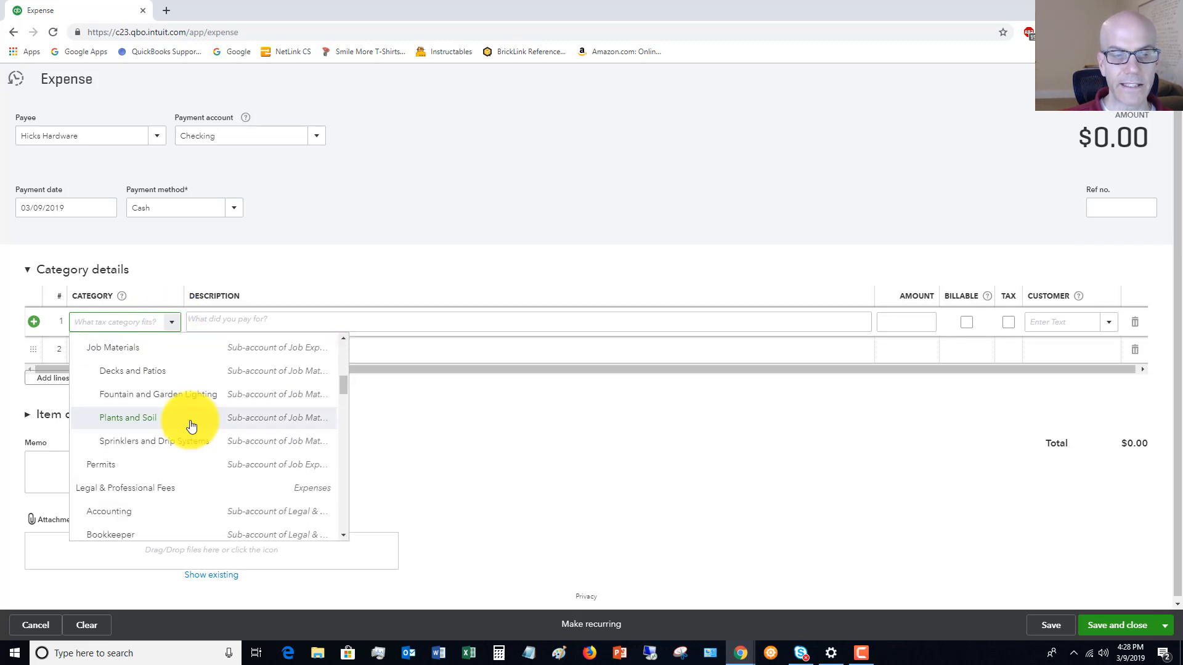
{"action": "scroll", "coordinate": [190, 423], "scroll_direction": "down", "scroll_amount": 2}
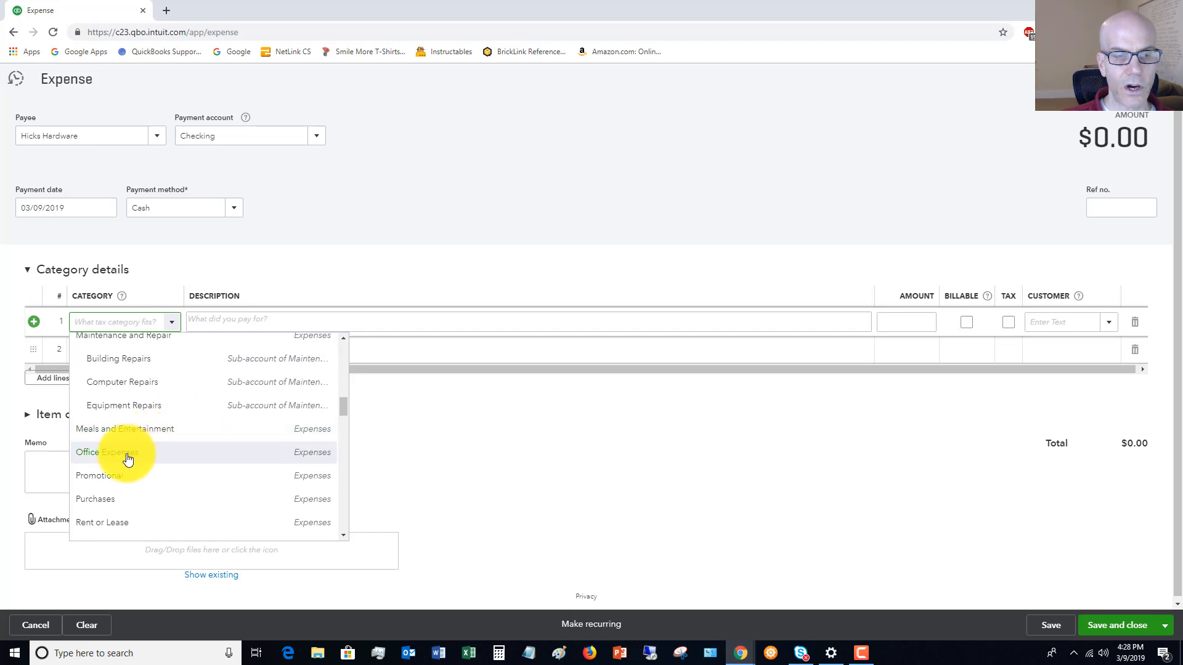
{"action": "left_click", "coordinate": [126, 453]}
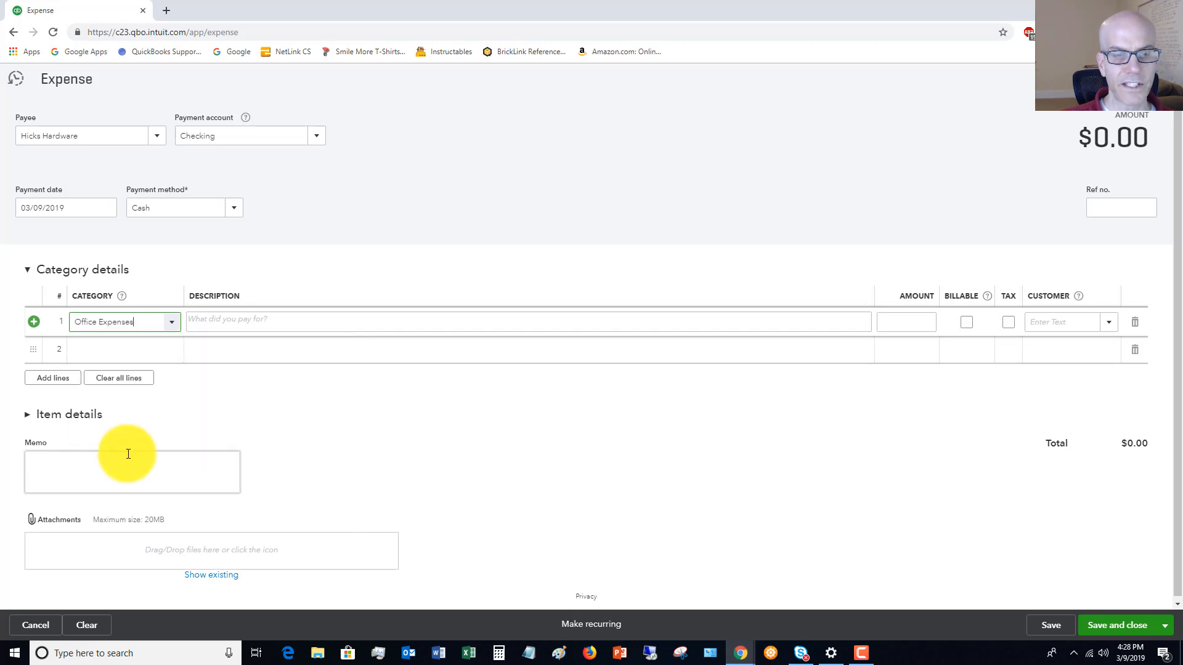
{"action": "left_click", "coordinate": [898, 323]}
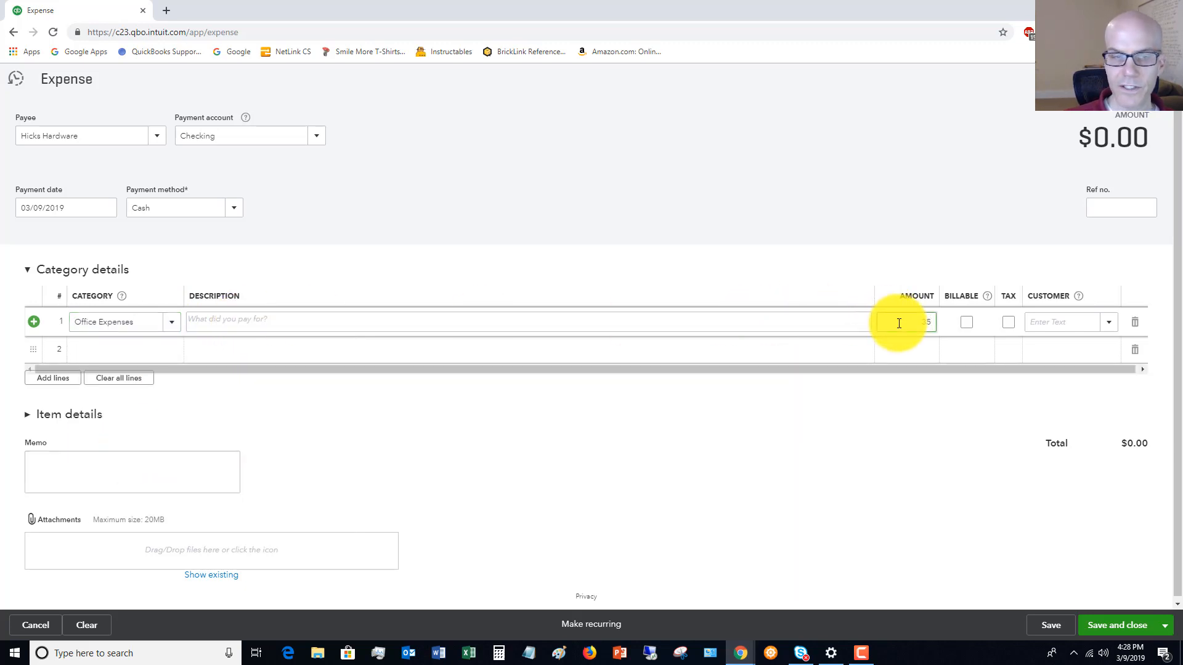
{"action": "type", "text": "35"}
- Add a second category line to the expense for Promotional with an amount of 55
{"action": "left_click", "coordinate": [169, 351]}
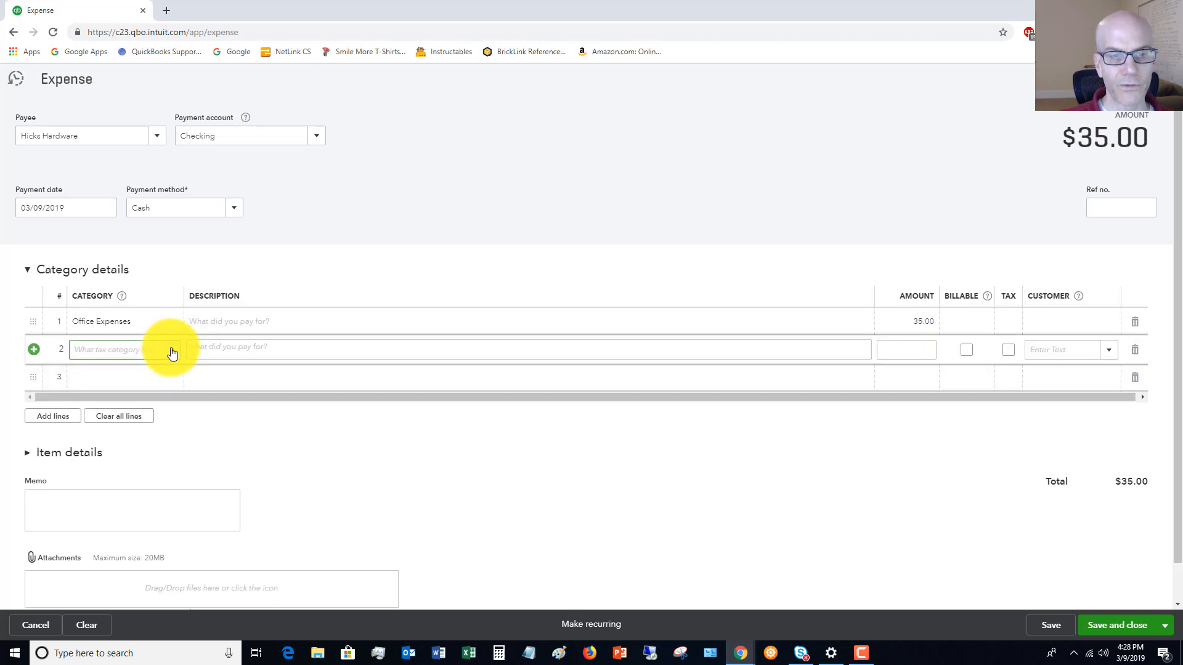
{"action": "left_click", "coordinate": [172, 351]}
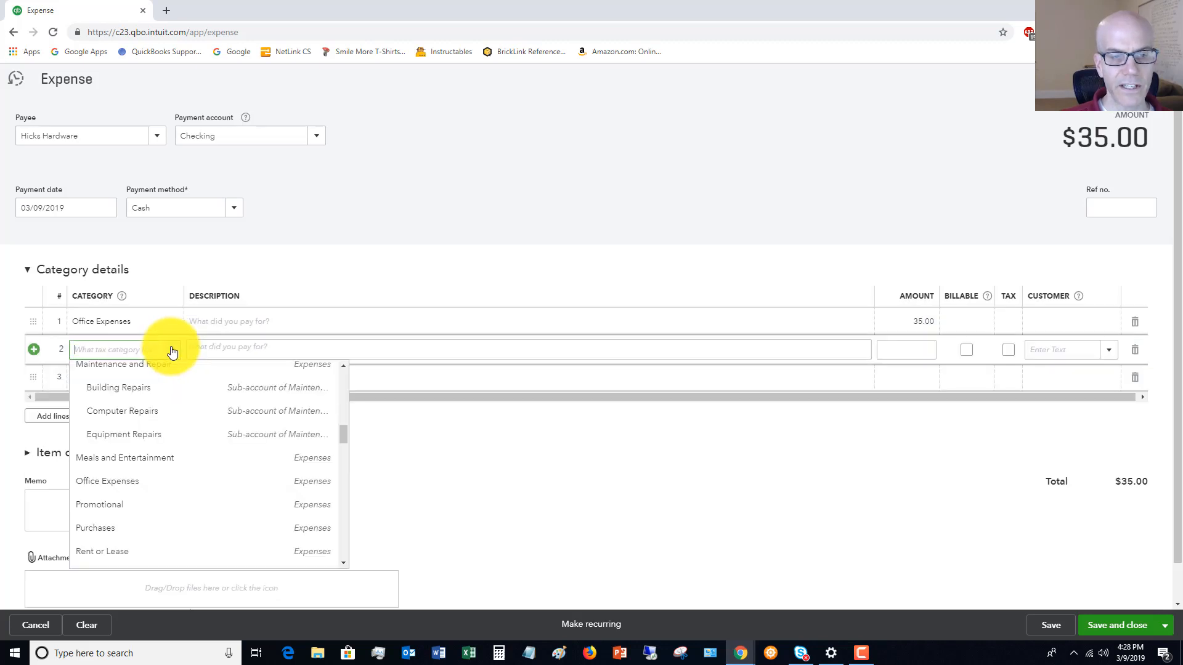
{"action": "left_click", "coordinate": [148, 510]}
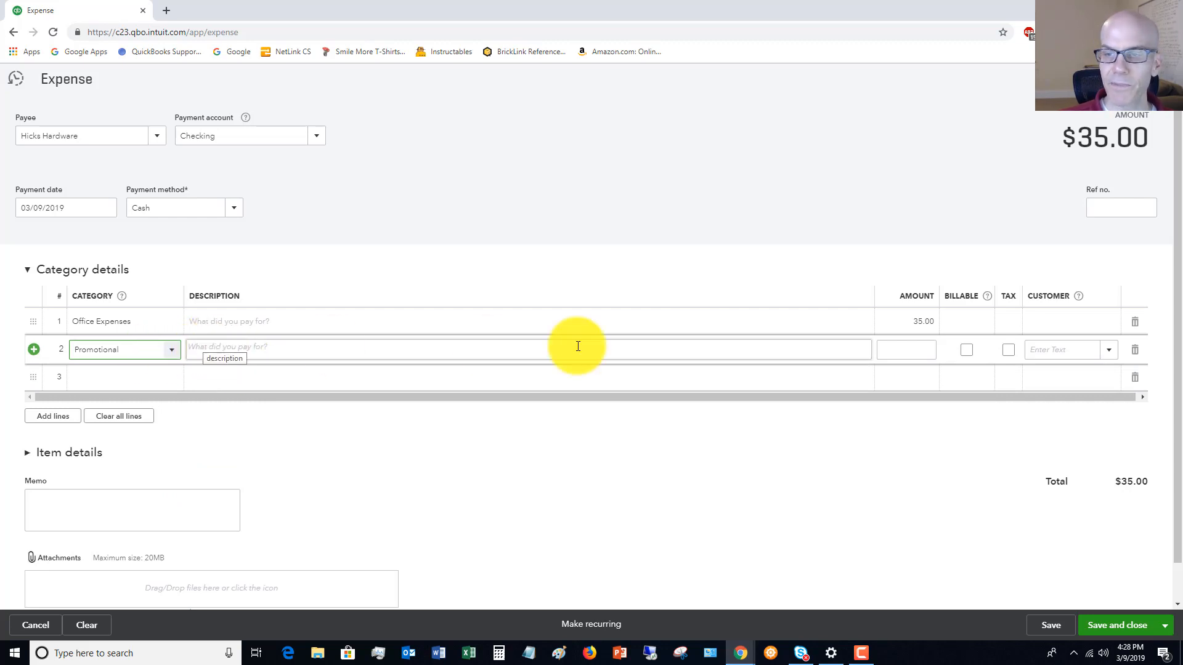
{"action": "left_click", "coordinate": [914, 349]}
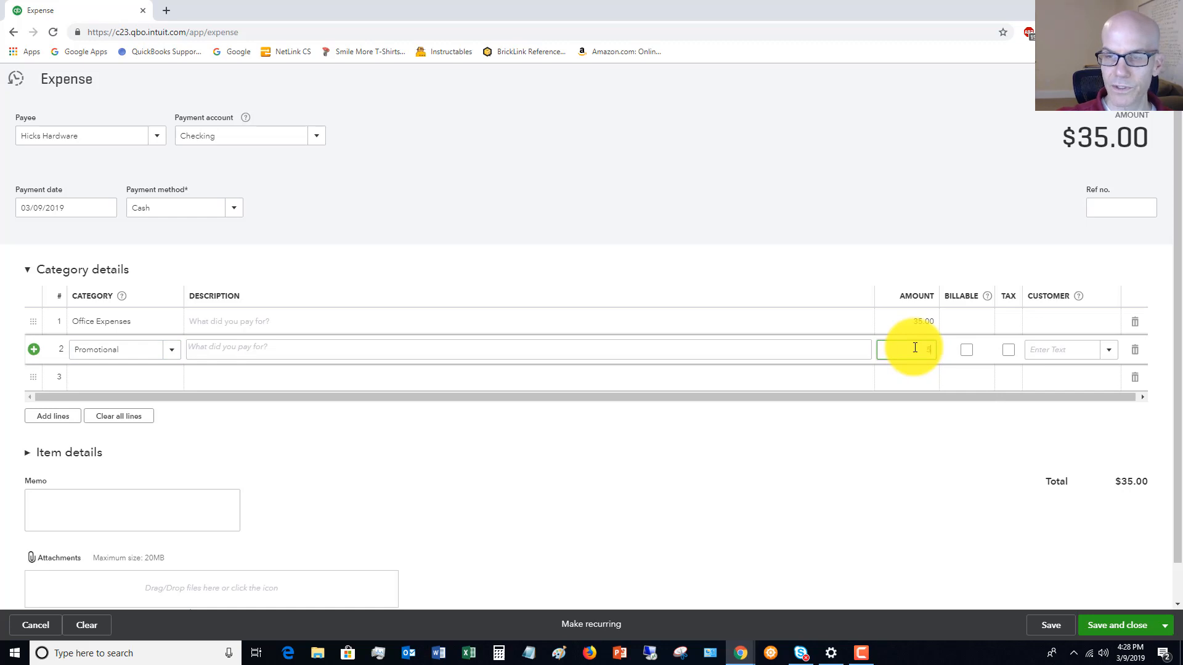
{"action": "type", "text": "55"}
{"action": "left_click", "coordinate": [845, 350]}
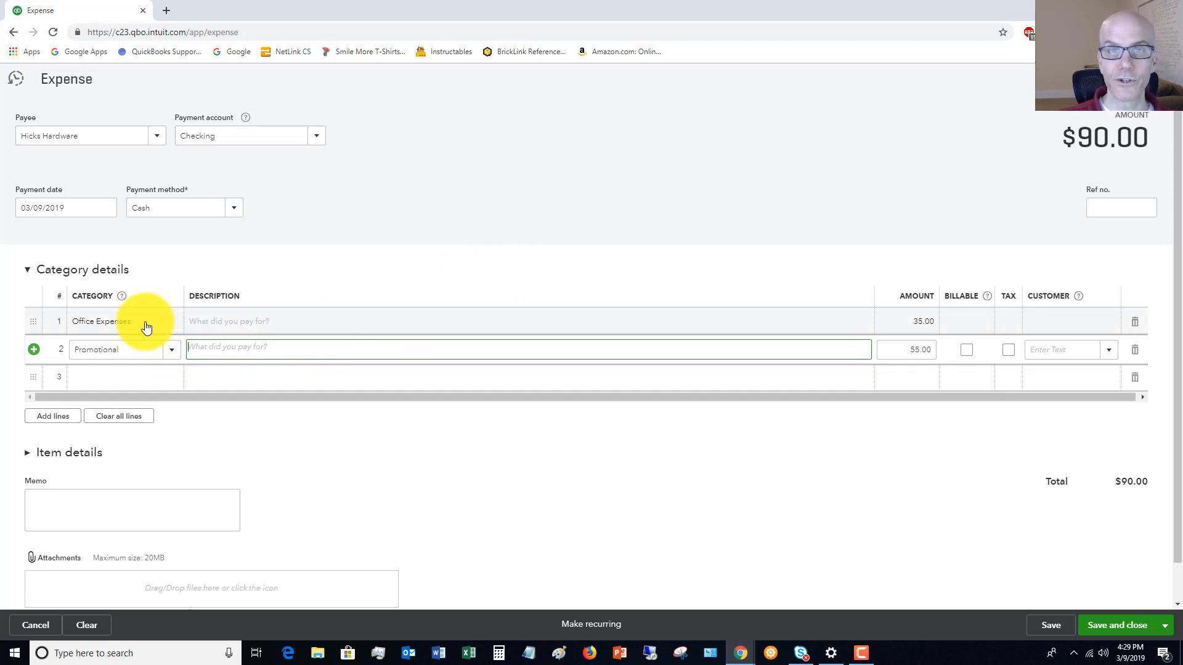
{"action": "left_click", "coordinate": [126, 382]}
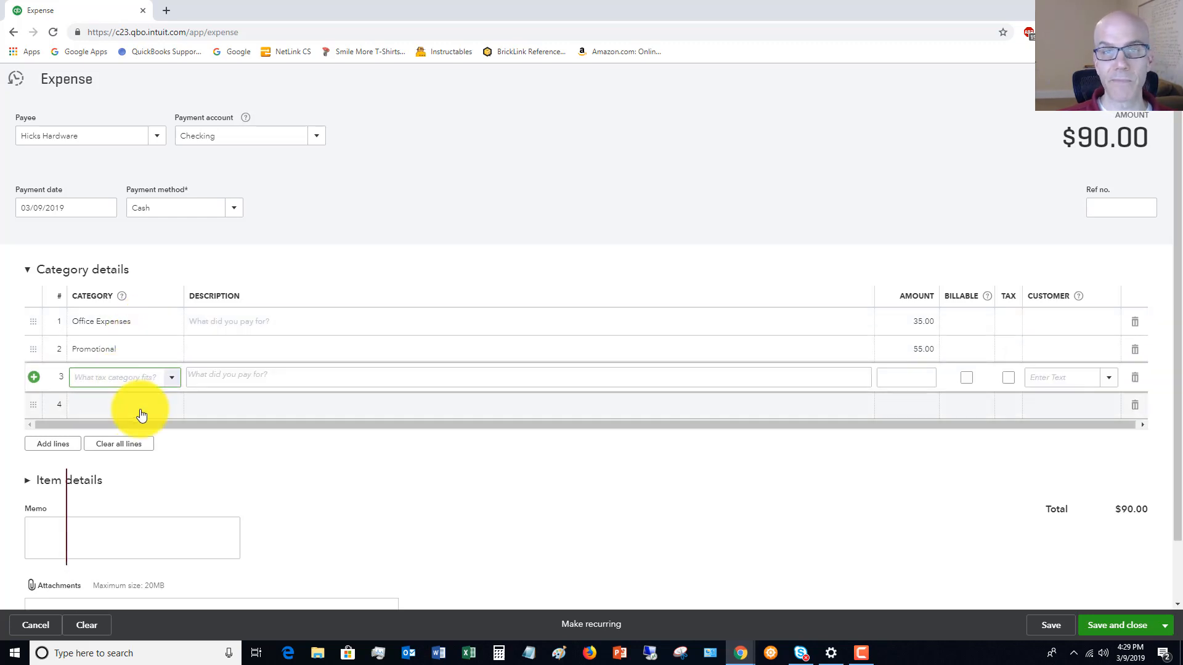